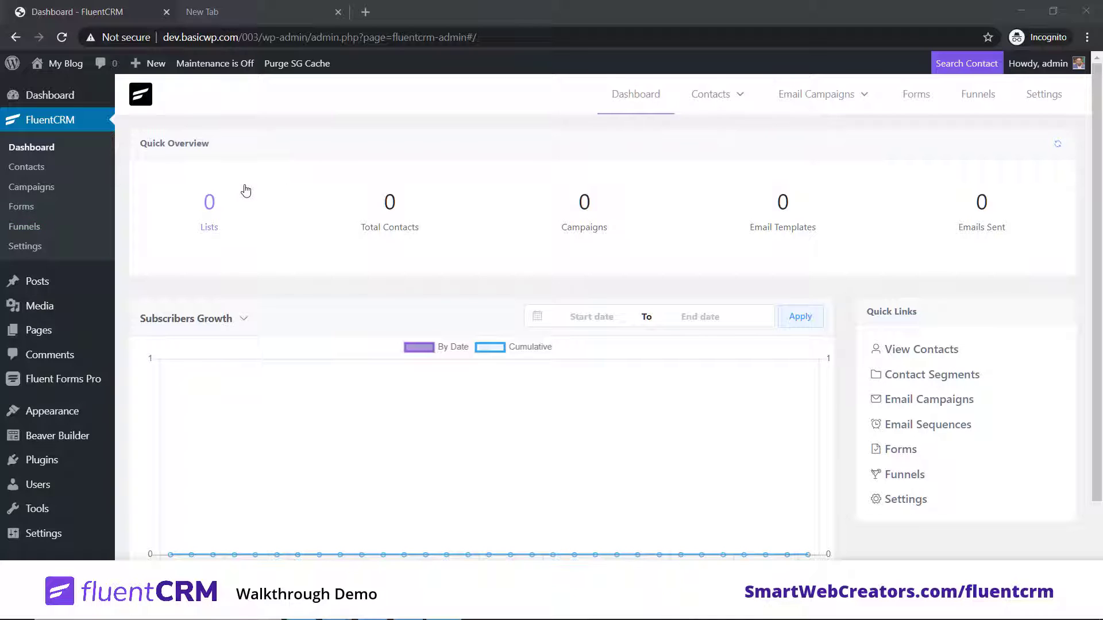
Step: Open the Add New Plugins page and its plugin search box
{"action": "mouse_move", "coordinate": [40, 463]}
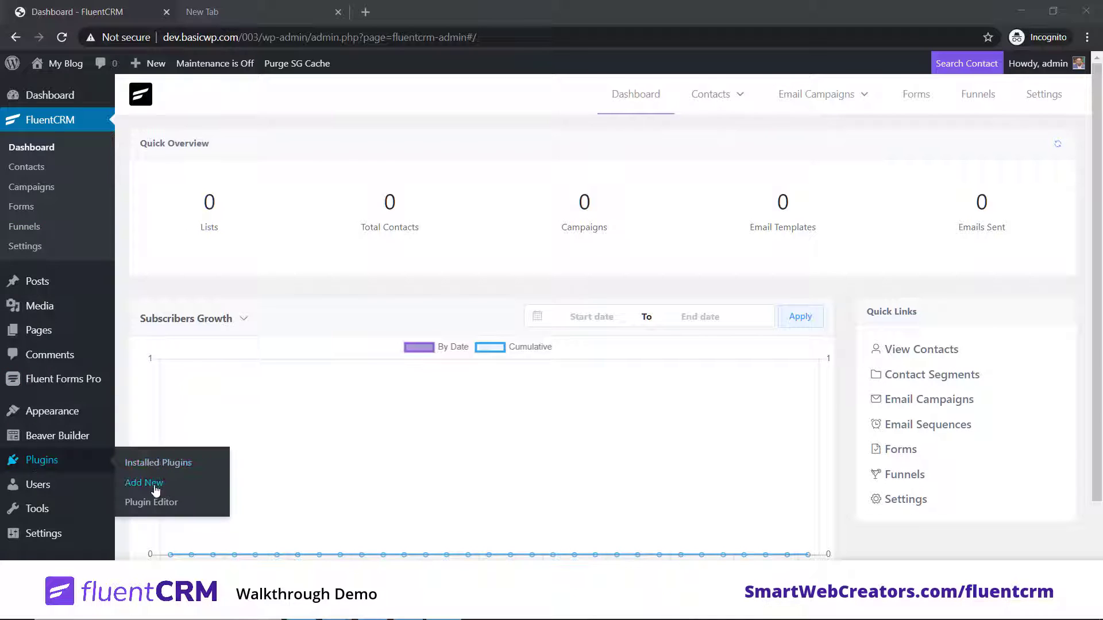
{"action": "left_click", "coordinate": [155, 490]}
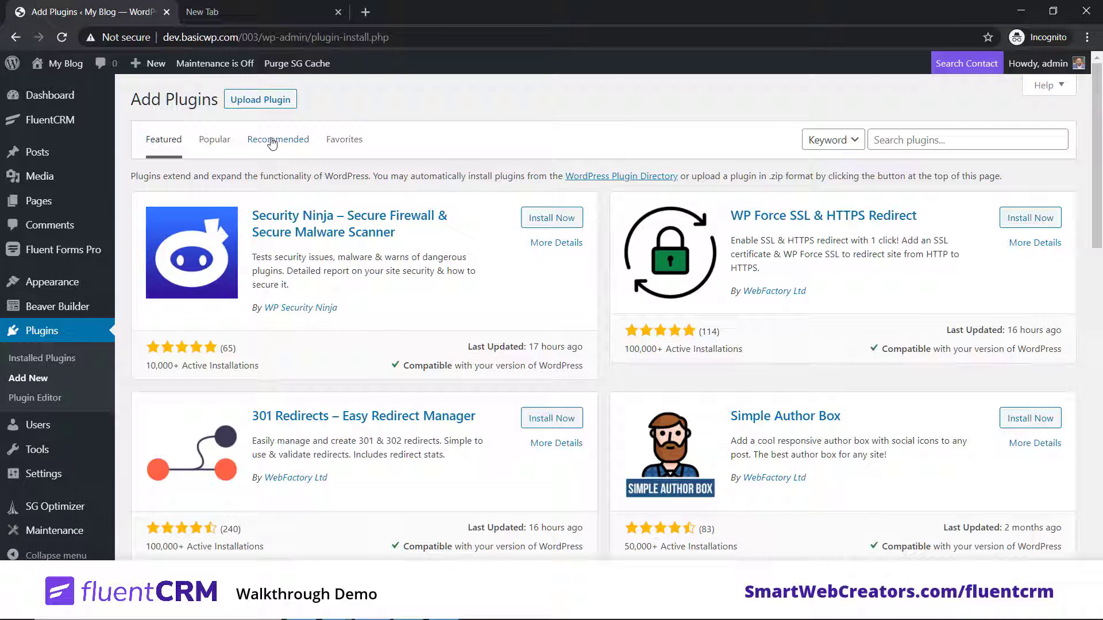
{"action": "left_click", "coordinate": [911, 138]}
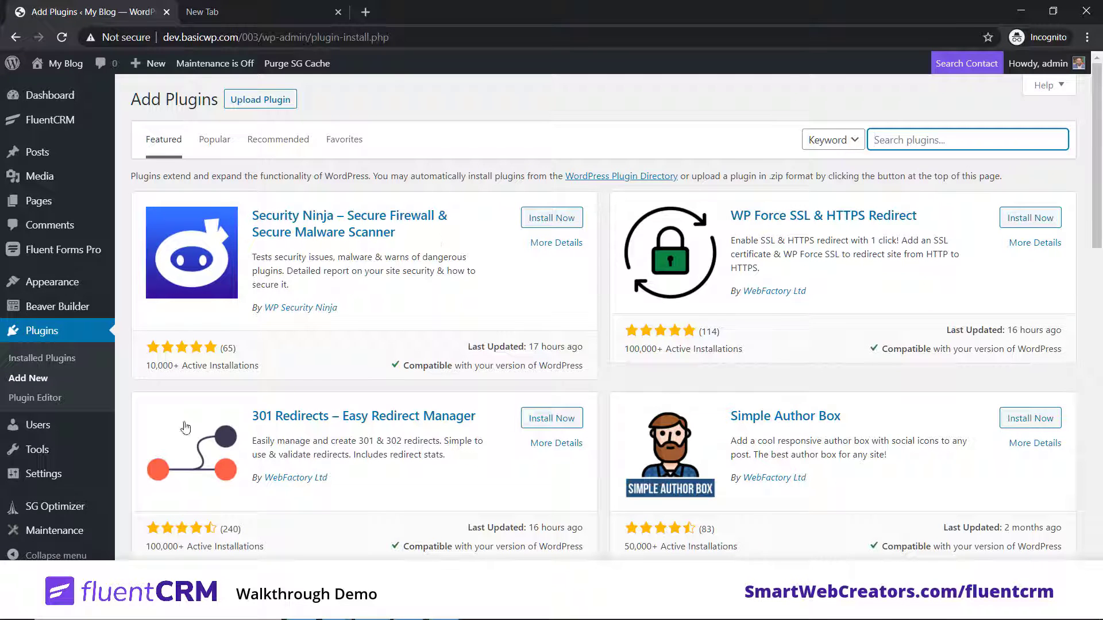
Step: In Installed Plugins, find FluentCRM 1.0.1 active and its Email Marketing Addon inactive
{"action": "left_click", "coordinate": [54, 358]}
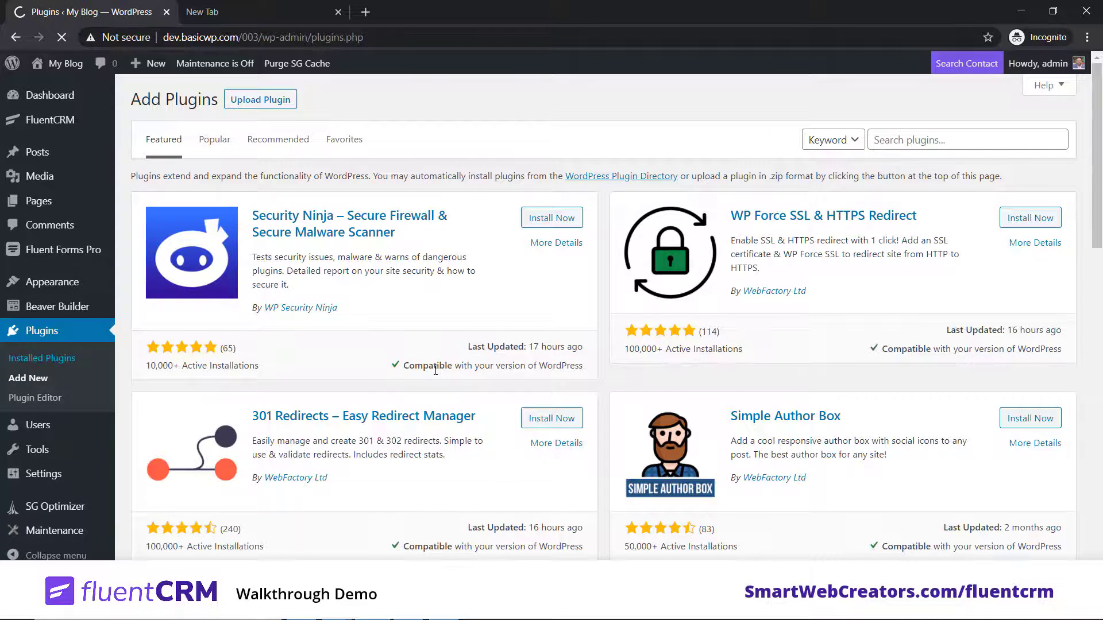
{"action": "scroll", "coordinate": [435, 367], "scroll_direction": "down", "scroll_amount": 9}
{"action": "scroll", "coordinate": [435, 367], "scroll_direction": "up", "scroll_amount": 3}
{"action": "triple_click", "coordinate": [255, 397]}
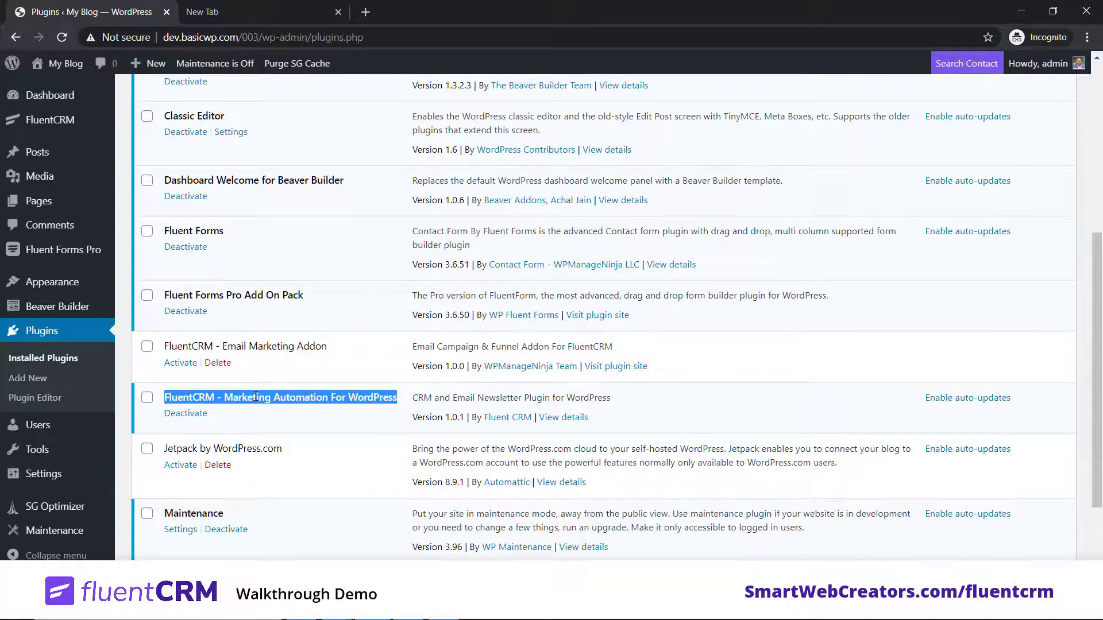
{"action": "left_click", "coordinate": [333, 423]}
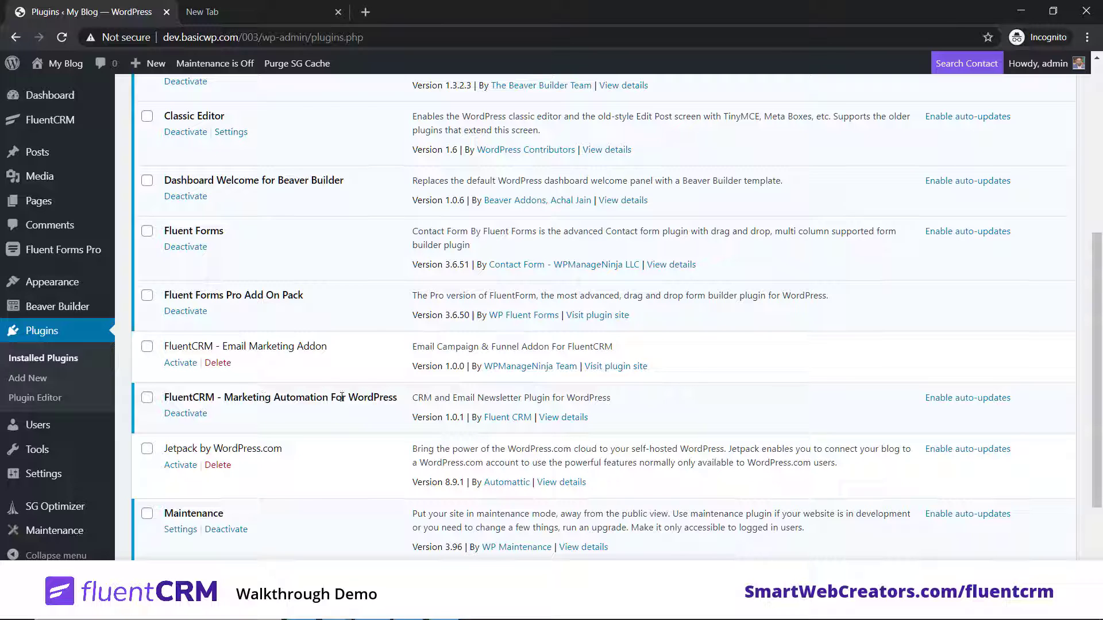
{"action": "scroll", "coordinate": [342, 397], "scroll_direction": "up", "scroll_amount": 5}
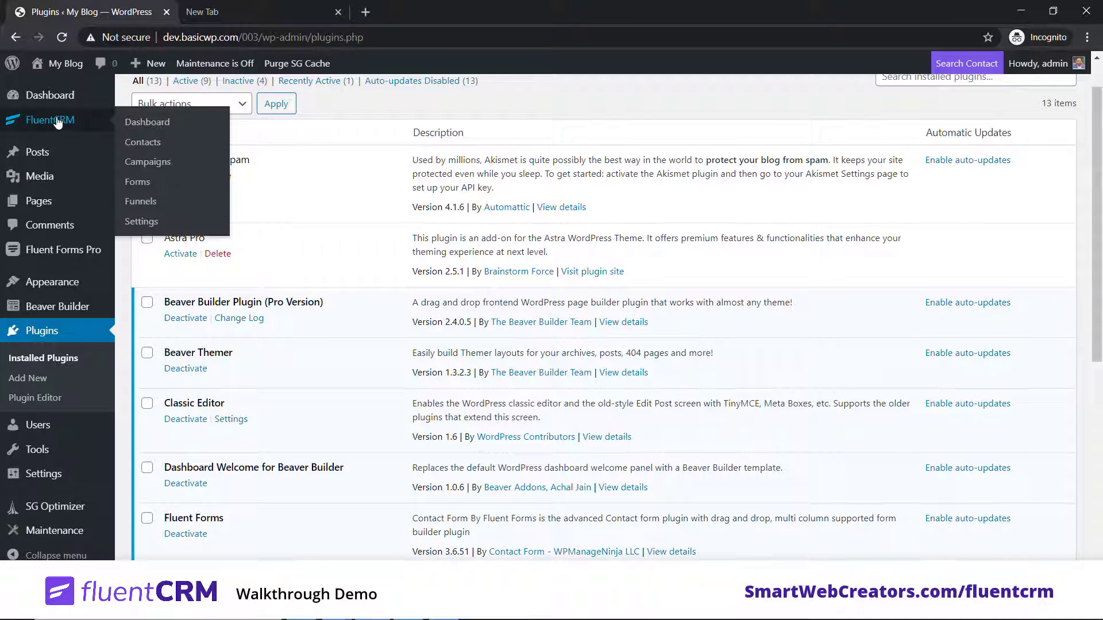
Step: Open the FluentCRM dashboard and browse its Contacts and Email Campaigns menus
{"action": "left_click", "coordinate": [58, 122]}
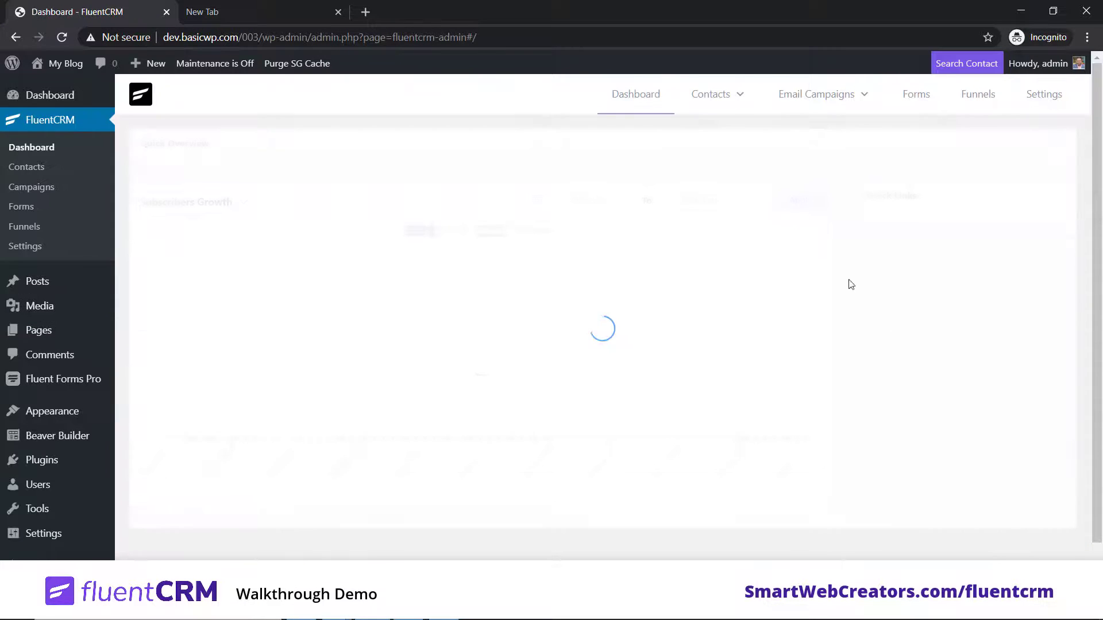
{"action": "scroll", "coordinate": [968, 380], "scroll_direction": "down", "scroll_amount": 1}
{"action": "scroll", "coordinate": [967, 380], "scroll_direction": "down", "scroll_amount": 1}
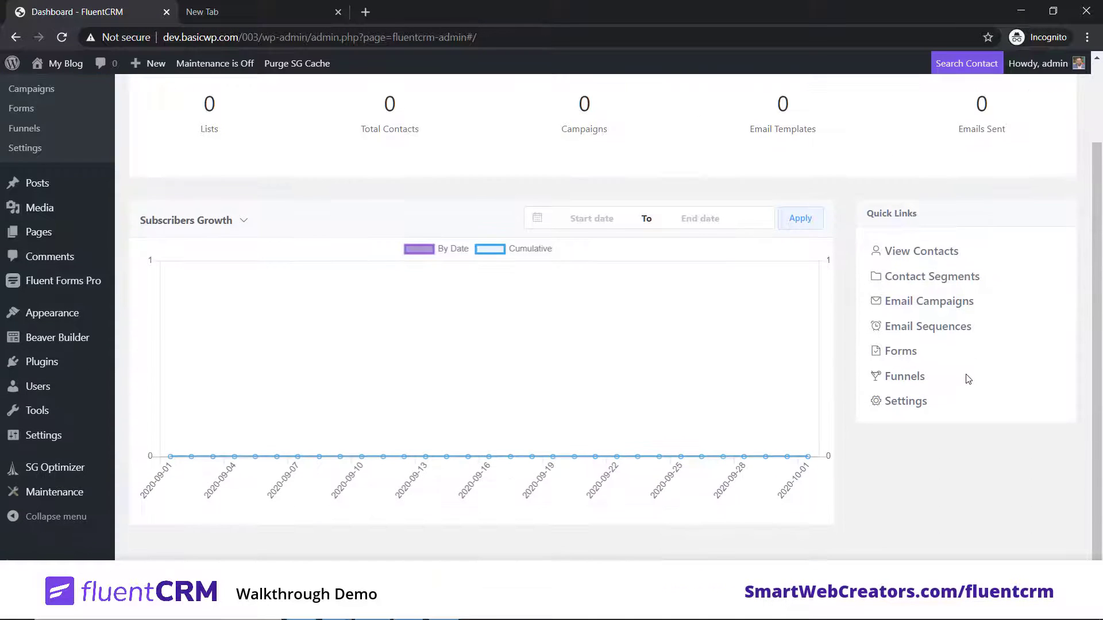
{"action": "scroll", "coordinate": [967, 372], "scroll_direction": "up", "scroll_amount": 2}
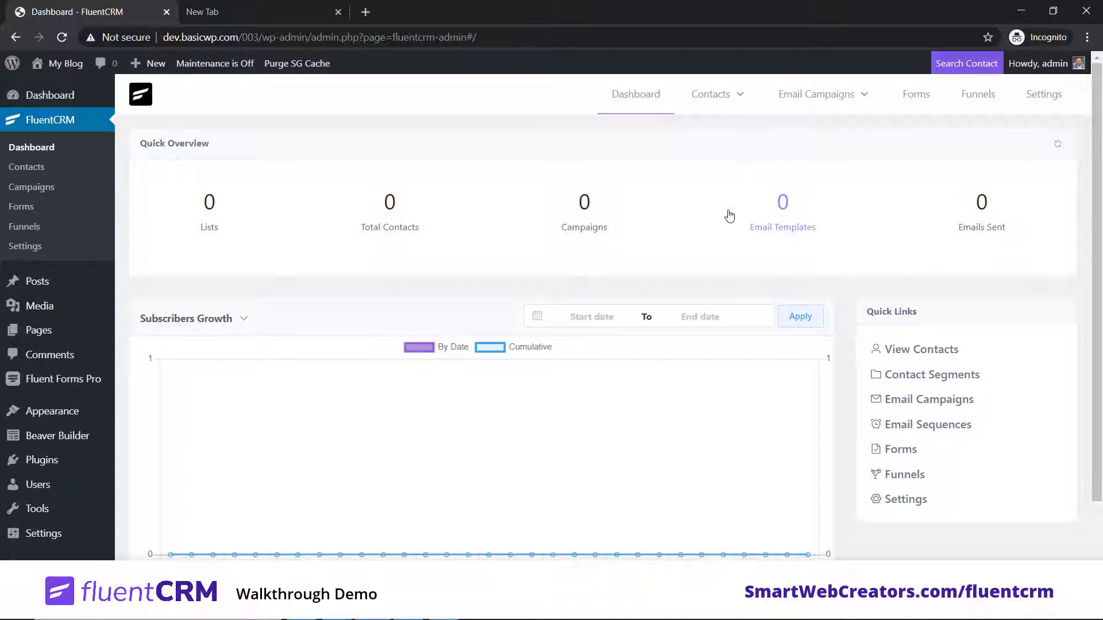
{"action": "mouse_move", "coordinate": [734, 97]}
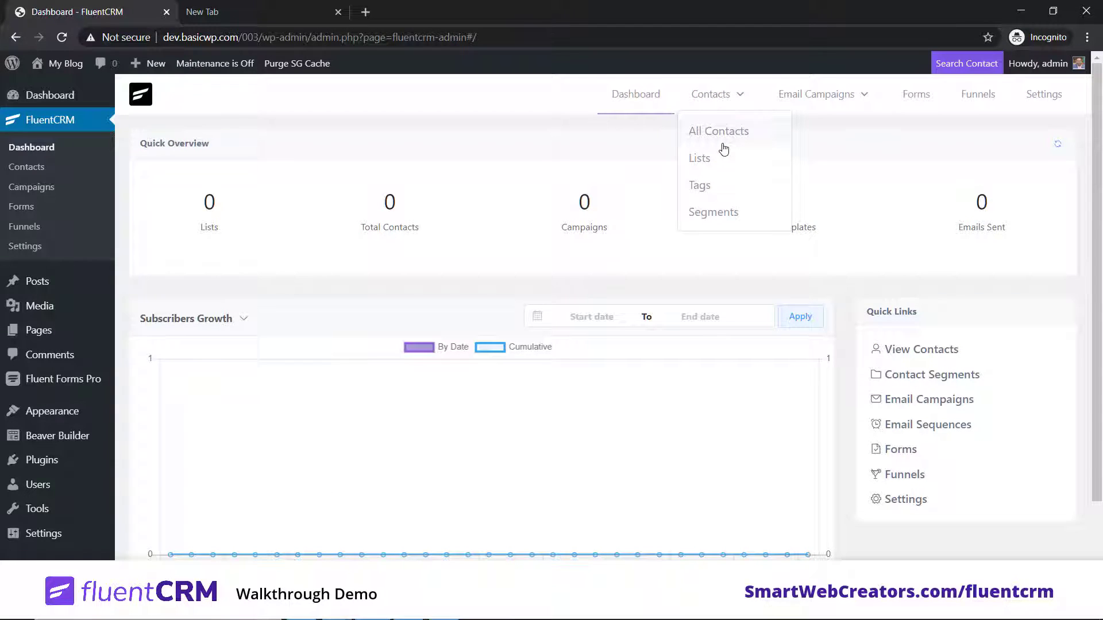
{"action": "mouse_move", "coordinate": [839, 103]}
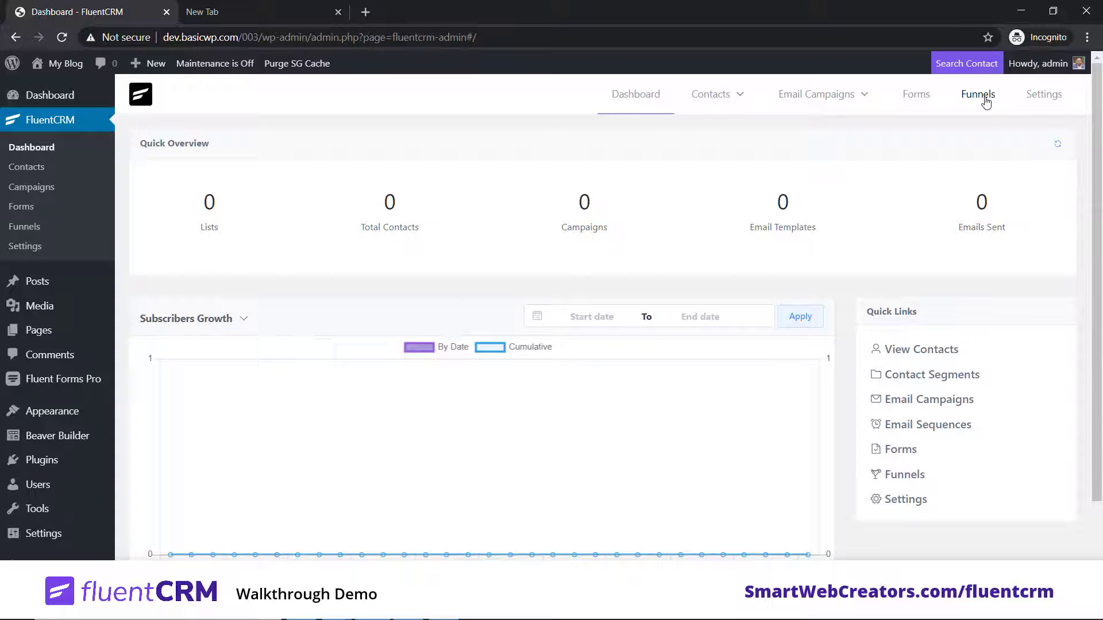
Step: Go to FluentCRM Settings > Tools > SMTP/Email Service Settings
{"action": "left_click", "coordinate": [1043, 96]}
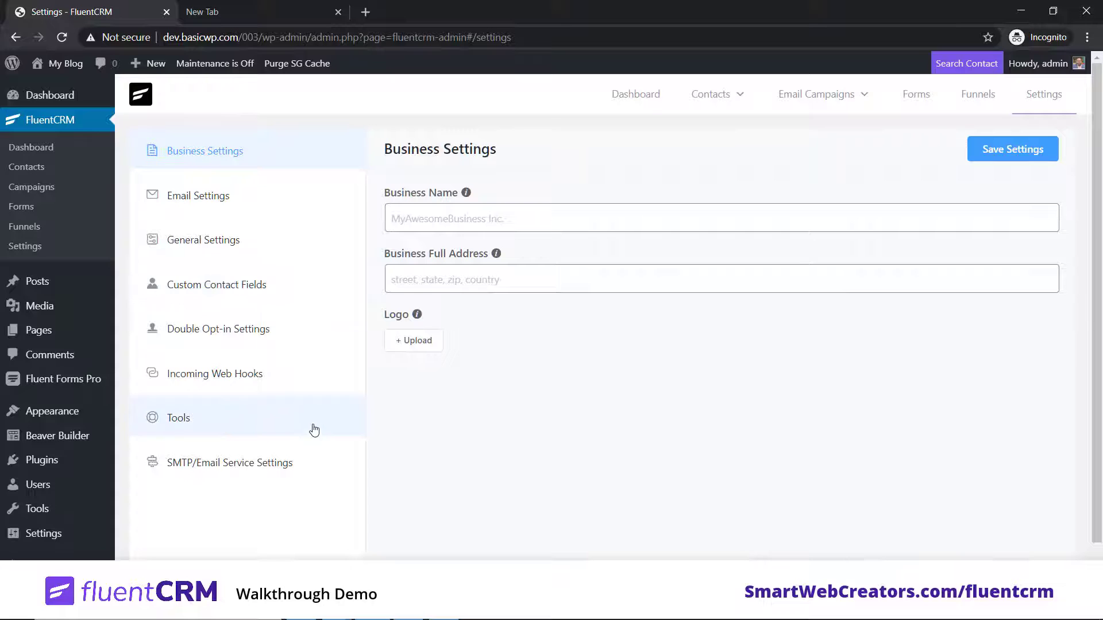
{"action": "left_click", "coordinate": [228, 425]}
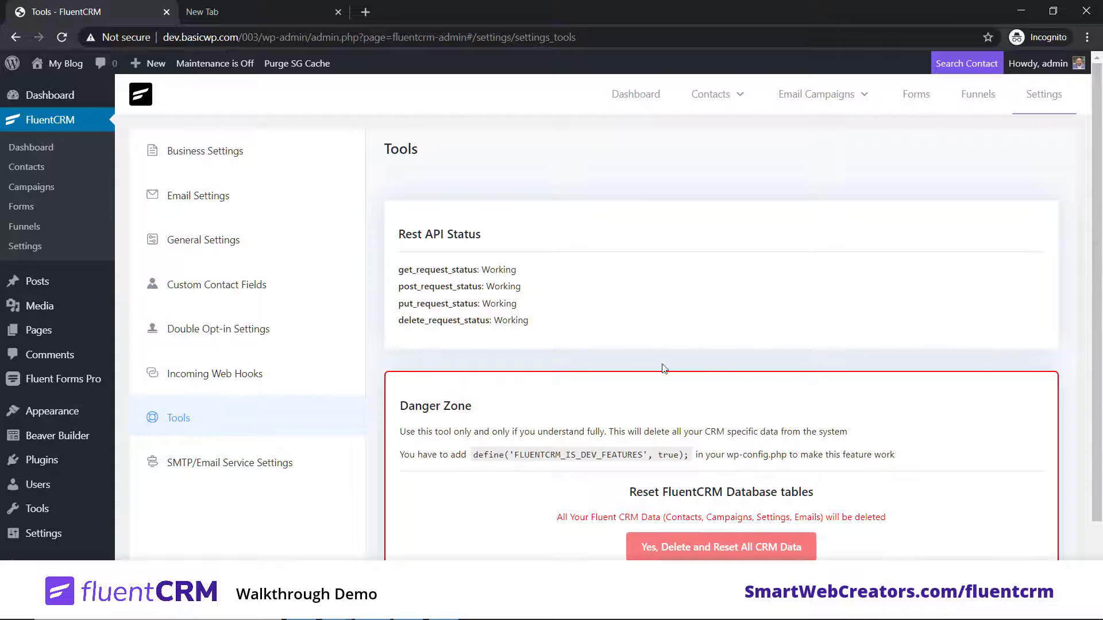
{"action": "left_click", "coordinate": [202, 463]}
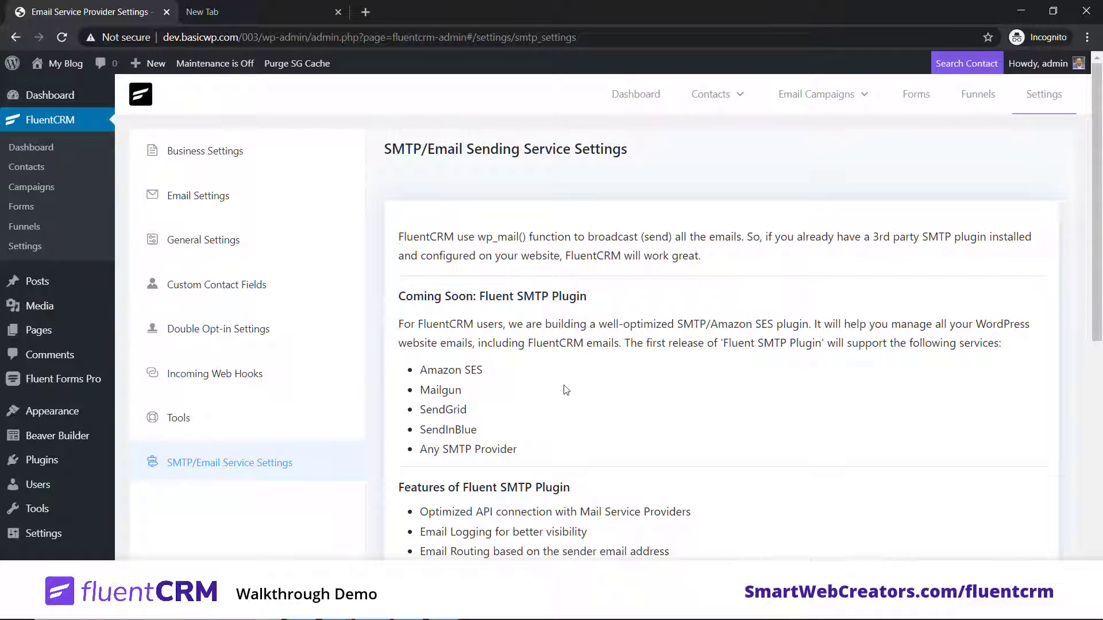
Step: Highlight Amazon SES and the Fluent SMTP Plugin name on the SMTP settings page
{"action": "left_click_drag", "start_coordinate": [425, 368], "coordinate": [442, 391]}
{"action": "left_click", "coordinate": [535, 432]}
{"action": "left_click_drag", "start_coordinate": [725, 342], "coordinate": [822, 343]}
{"action": "left_click", "coordinate": [824, 382]}
{"action": "left_click_drag", "start_coordinate": [731, 342], "coordinate": [799, 342]}
{"action": "left_click", "coordinate": [802, 390]}
{"action": "left_click_drag", "start_coordinate": [722, 343], "coordinate": [821, 343]}
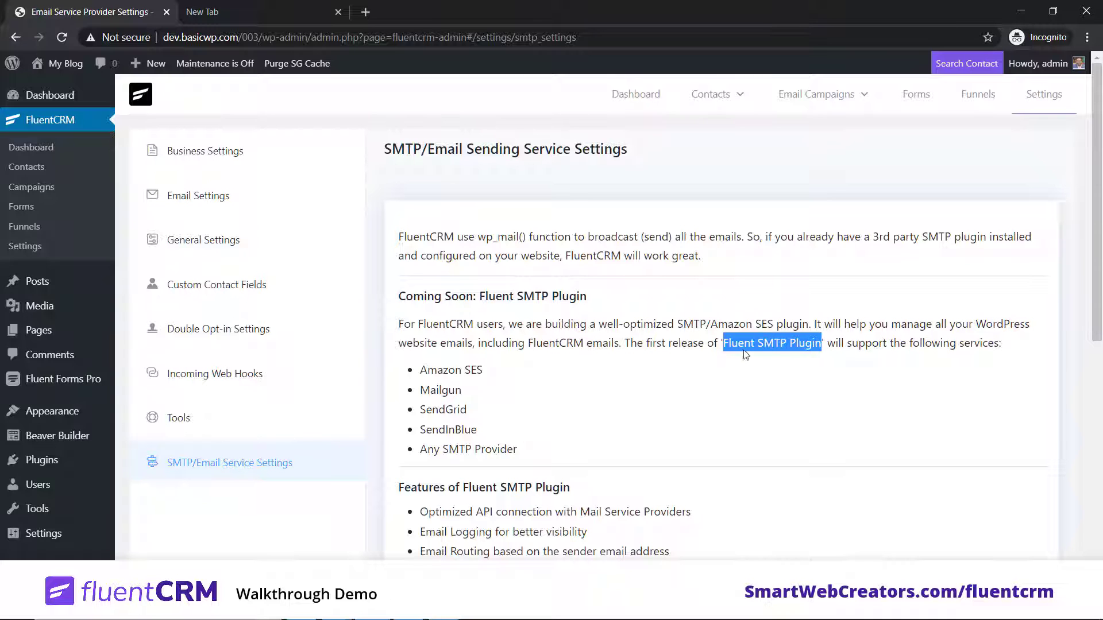
{"action": "left_click", "coordinate": [755, 390]}
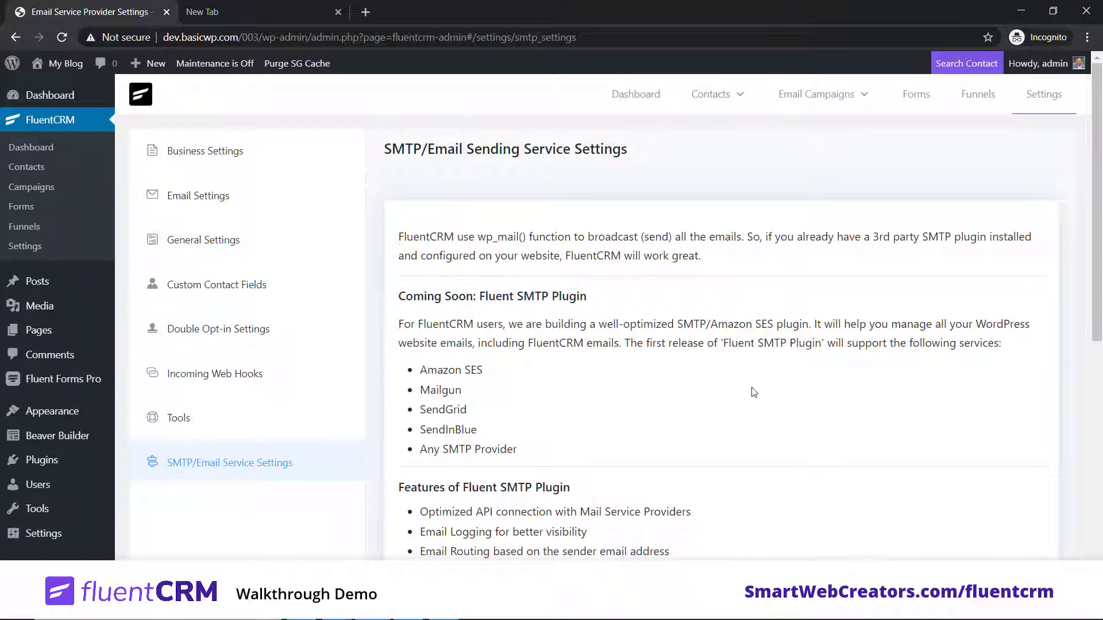
Step: Go from the FluentCRM dashboard to the Contacts > Lists page
{"action": "left_click", "coordinate": [616, 95]}
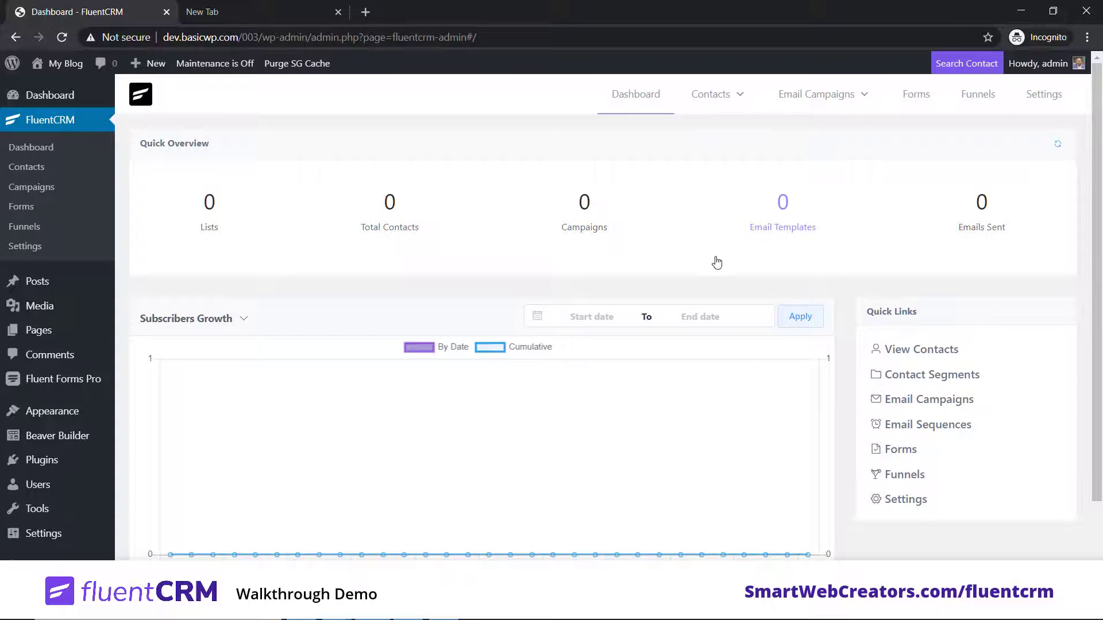
{"action": "mouse_move", "coordinate": [736, 98]}
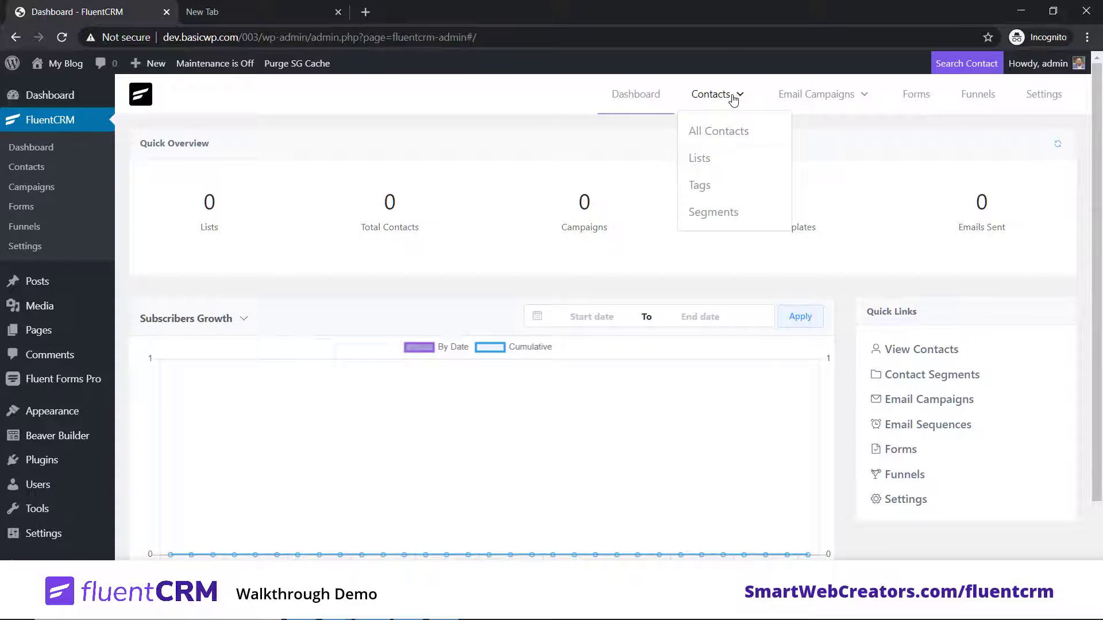
{"action": "left_click", "coordinate": [719, 132]}
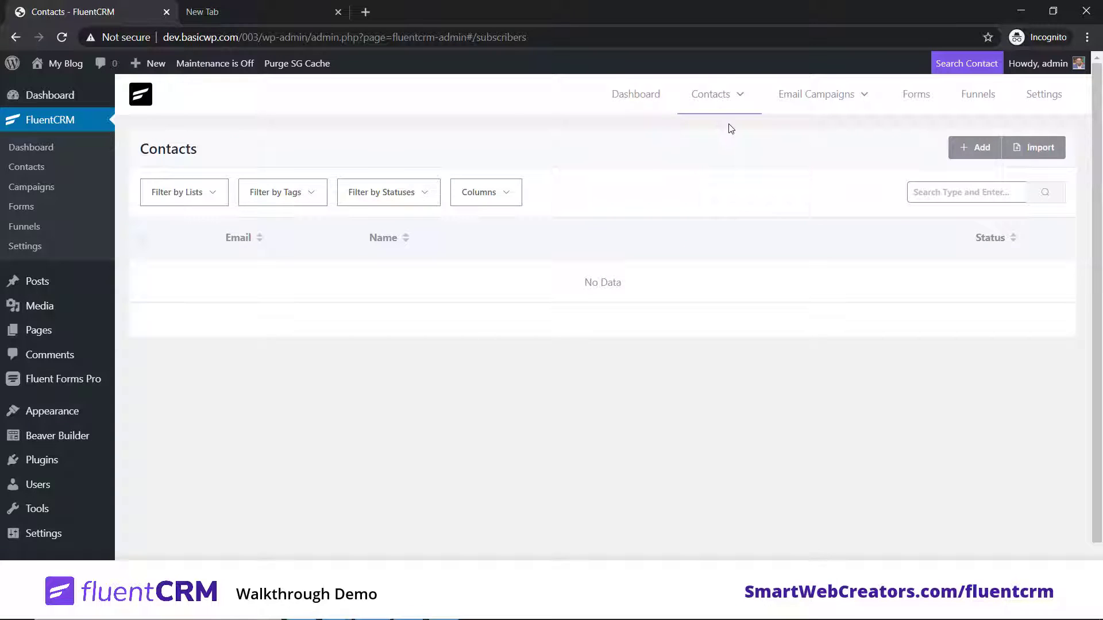
{"action": "mouse_move", "coordinate": [731, 96]}
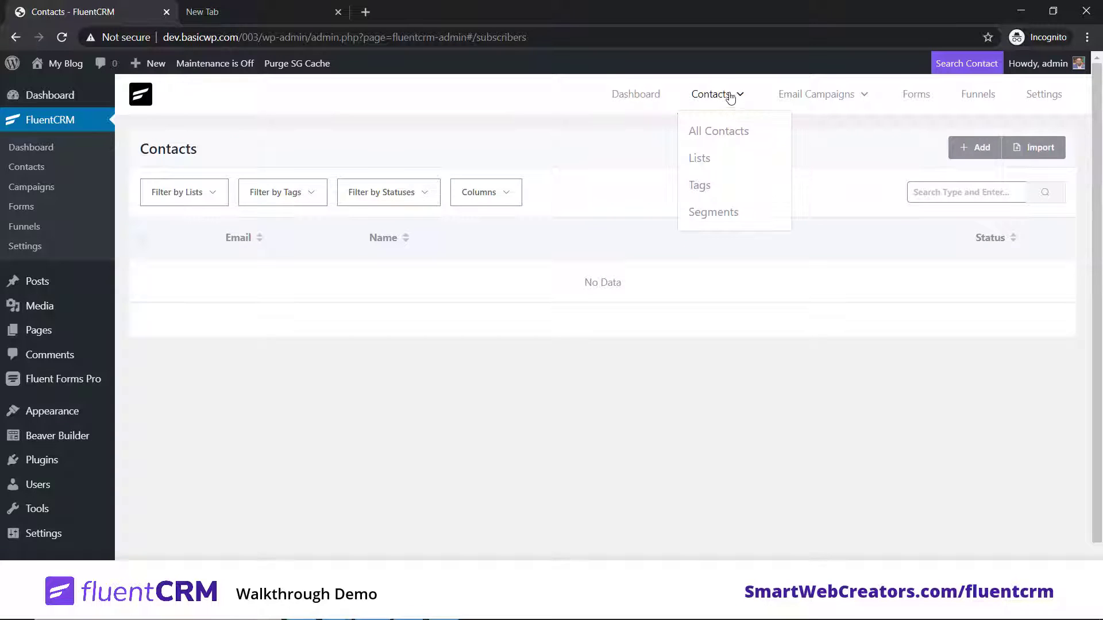
{"action": "left_click", "coordinate": [706, 166]}
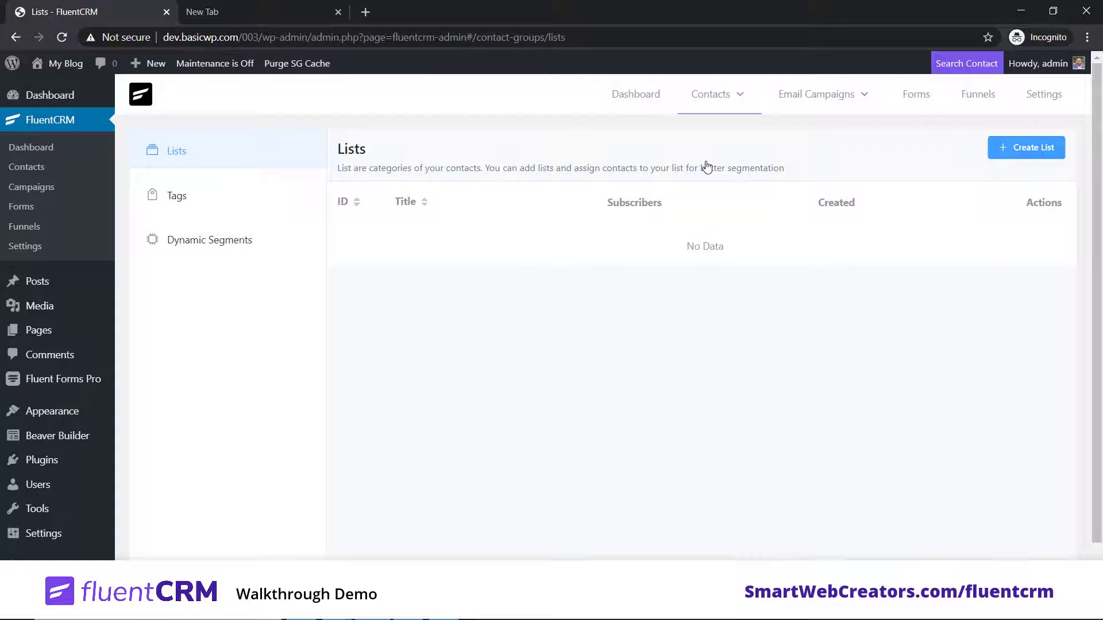
Step: Create a new contact list titled 'Master List 1'
{"action": "left_click", "coordinate": [1029, 151]}
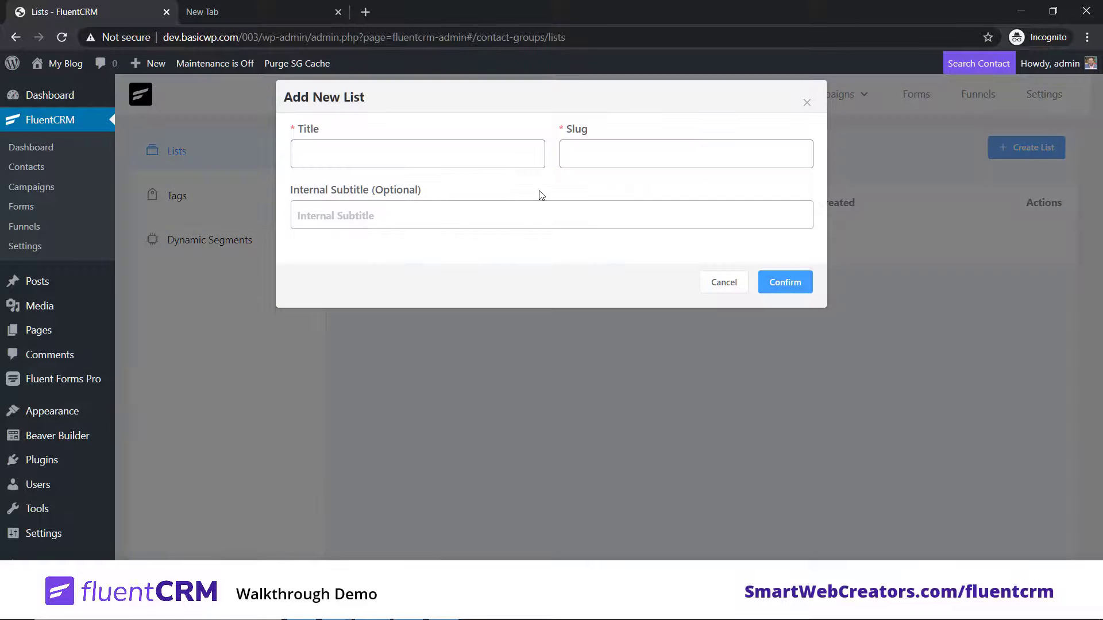
{"action": "left_click", "coordinate": [325, 156]}
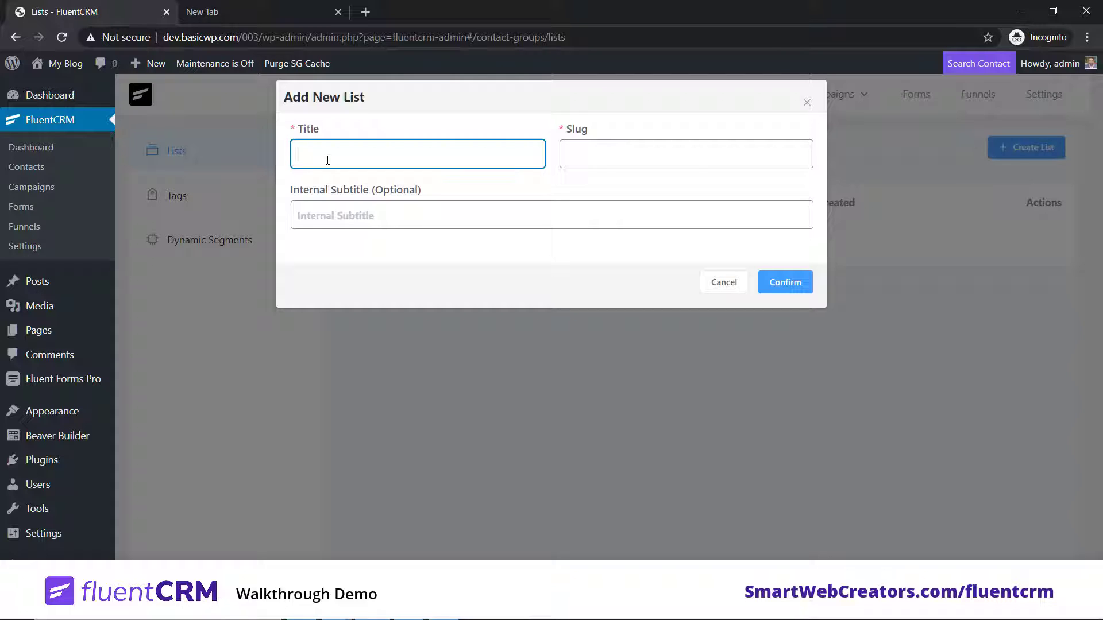
{"action": "type", "text": "Master List 1"}
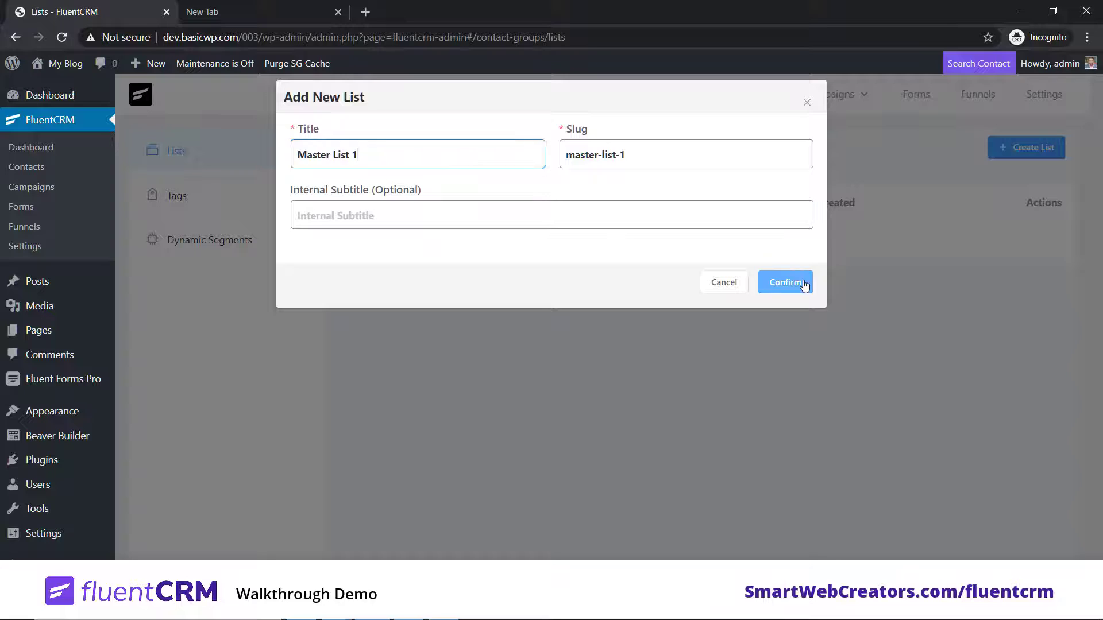
{"action": "left_click", "coordinate": [803, 284]}
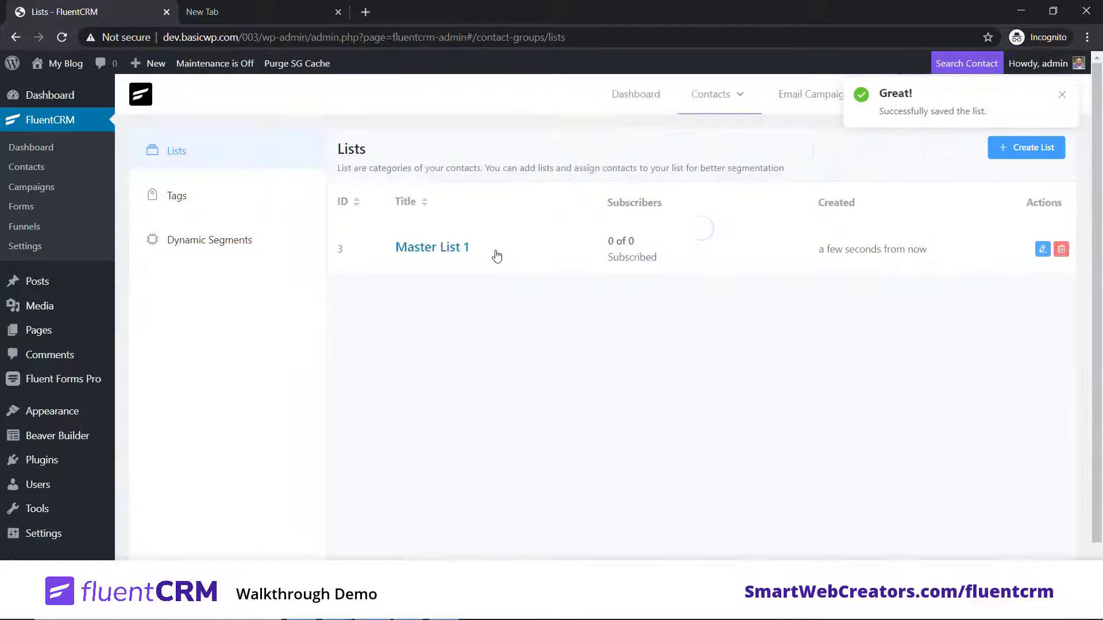
Step: On the Tags page, create a first tag titled 'Course Studenb'
{"action": "left_click", "coordinate": [189, 201]}
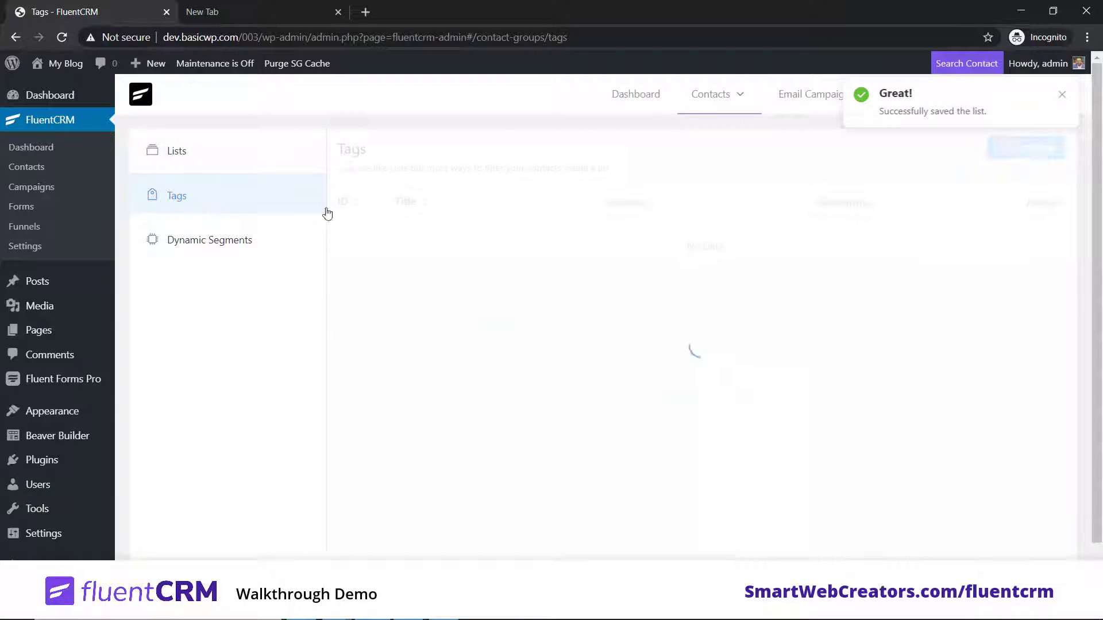
{"action": "left_click", "coordinate": [1000, 150]}
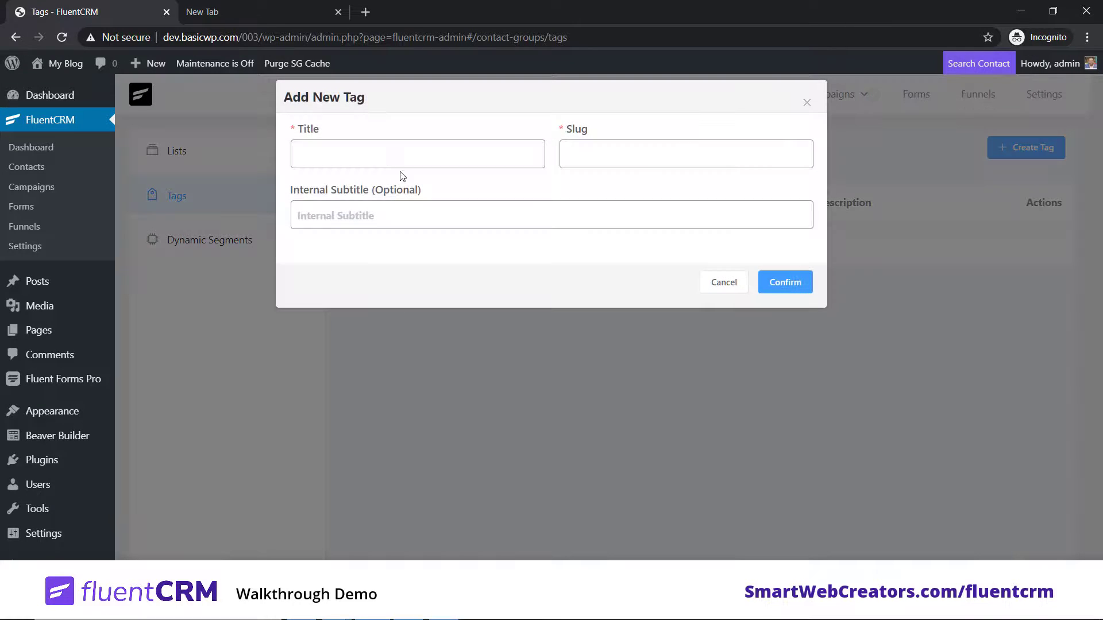
{"action": "left_click", "coordinate": [386, 155]}
{"action": "type", "text": "C"}
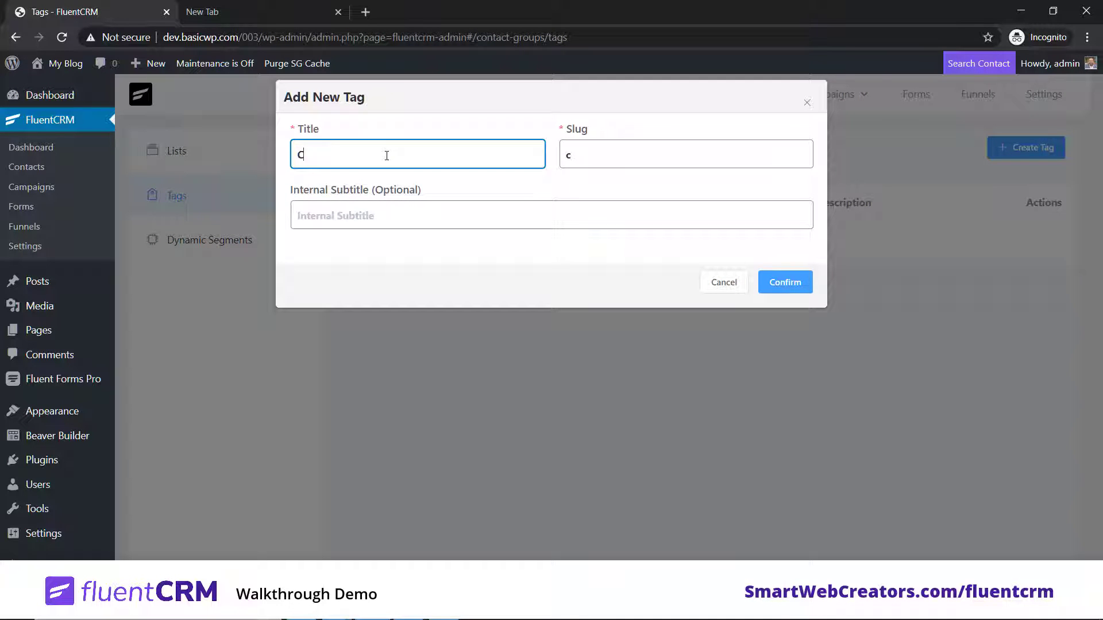
{"action": "type", "text": "ourse Studenbt"}
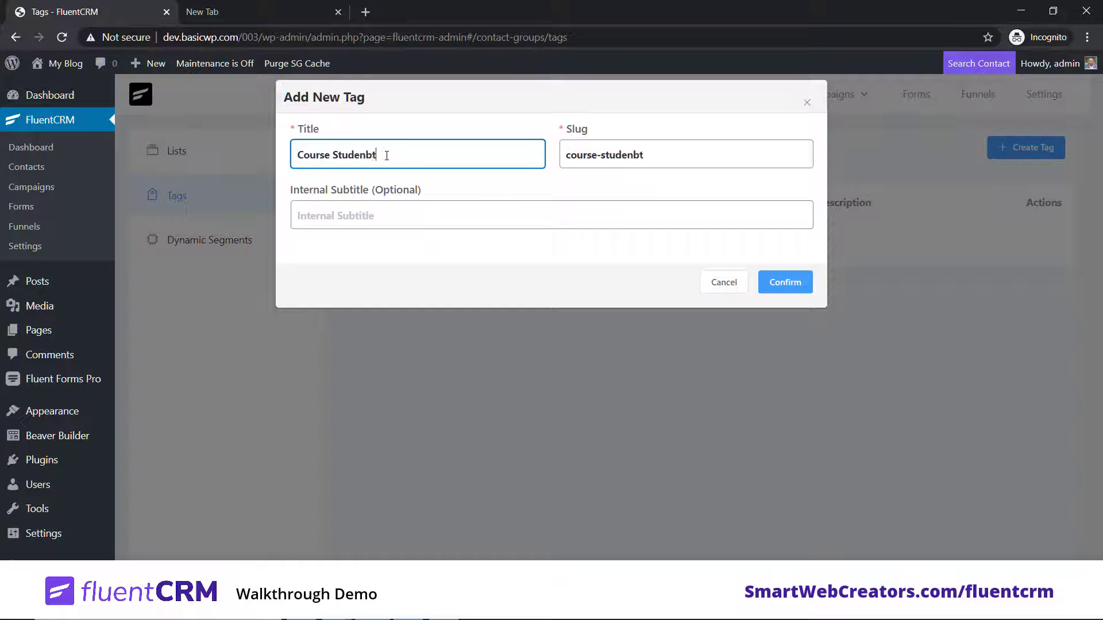
{"action": "key", "text": "BackSpace"}
{"action": "key", "text": "BackSpace"}
{"action": "left_click", "coordinate": [785, 282]}
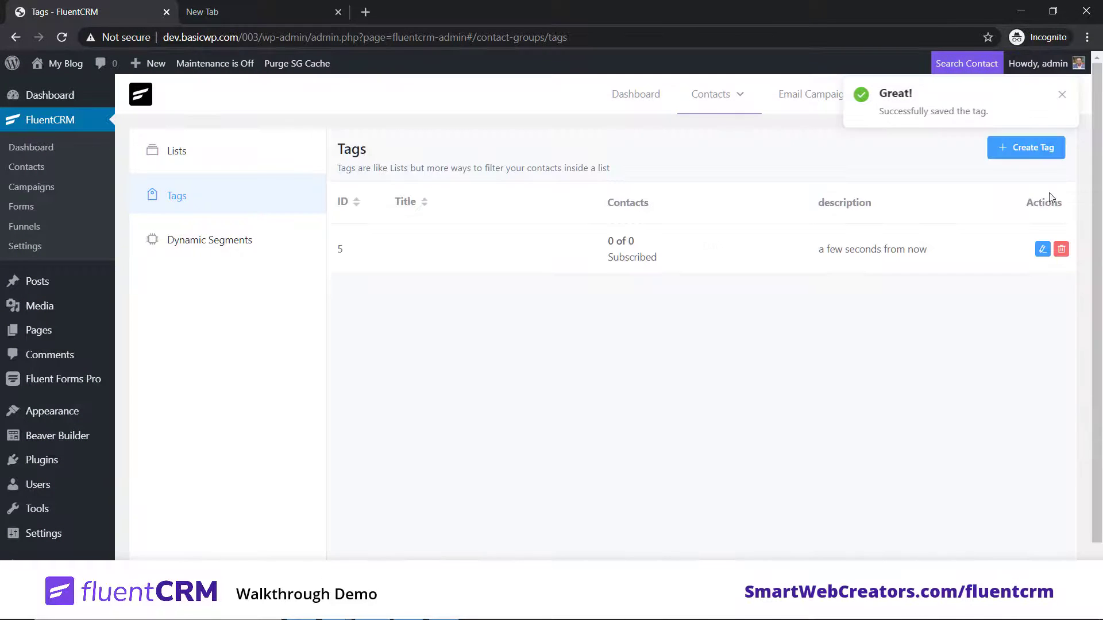
Step: Create the 'Ebook Downloads' tag and return to the contact Lists page
{"action": "left_click", "coordinate": [1003, 154]}
{"action": "left_click", "coordinate": [380, 158]}
{"action": "type", "text": "Ebook Downloa"}
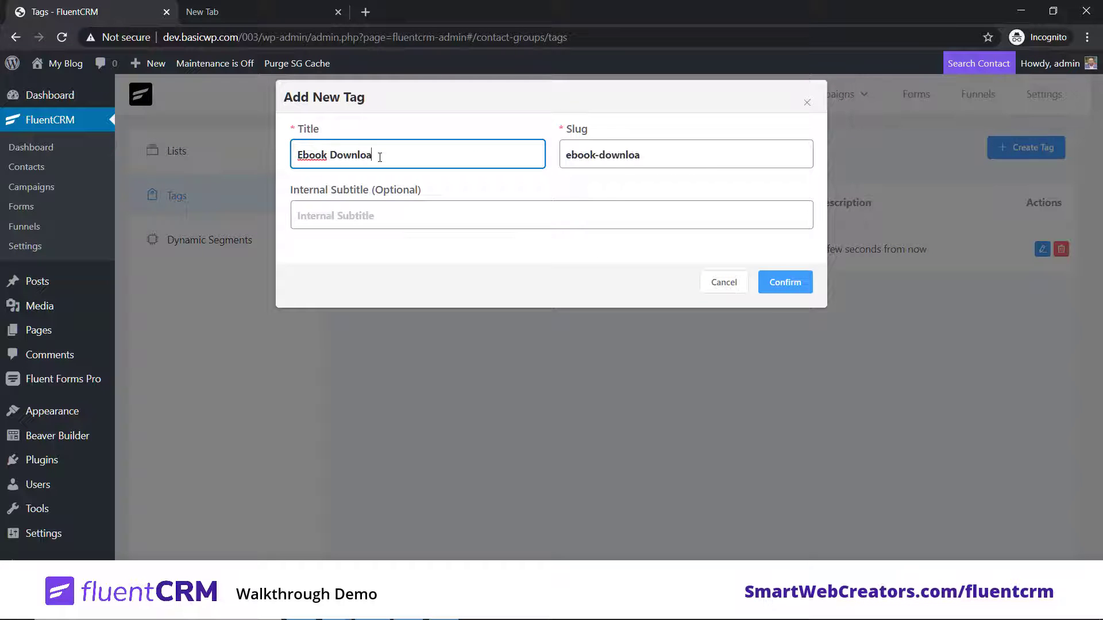
{"action": "type", "text": "ds"}
{"action": "left_click", "coordinate": [804, 285]}
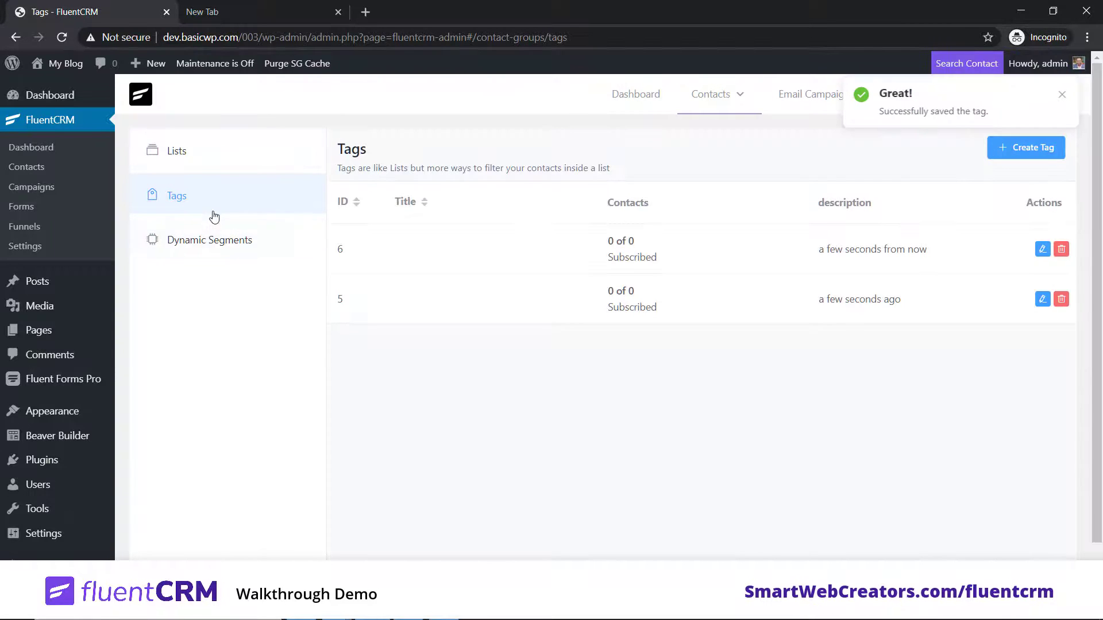
{"action": "left_click_drag", "start_coordinate": [322, 241], "coordinate": [323, 241]}
{"action": "left_click", "coordinate": [521, 376]}
{"action": "left_click", "coordinate": [229, 164]}
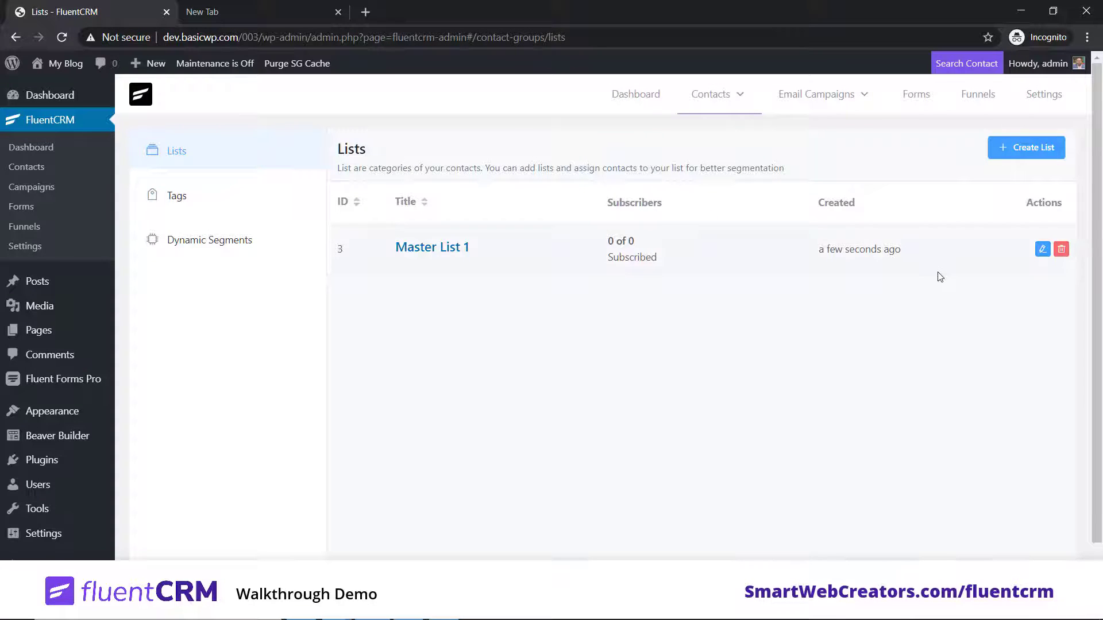
Step: In the Forms area, bring up the Create a Form template picker
{"action": "left_click", "coordinate": [915, 94]}
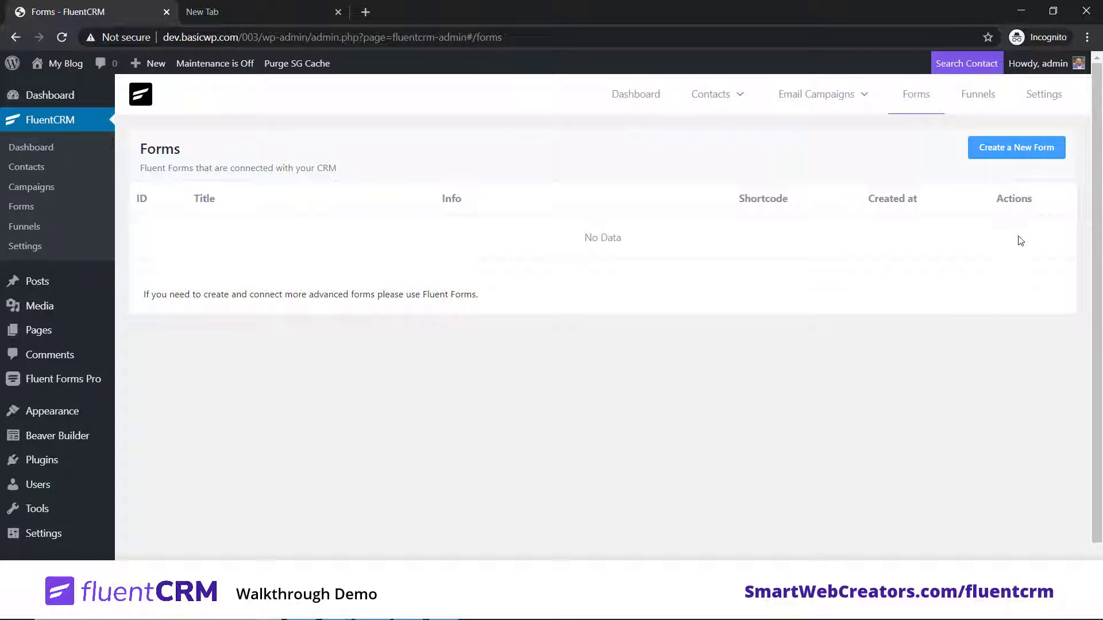
{"action": "left_click", "coordinate": [1021, 148]}
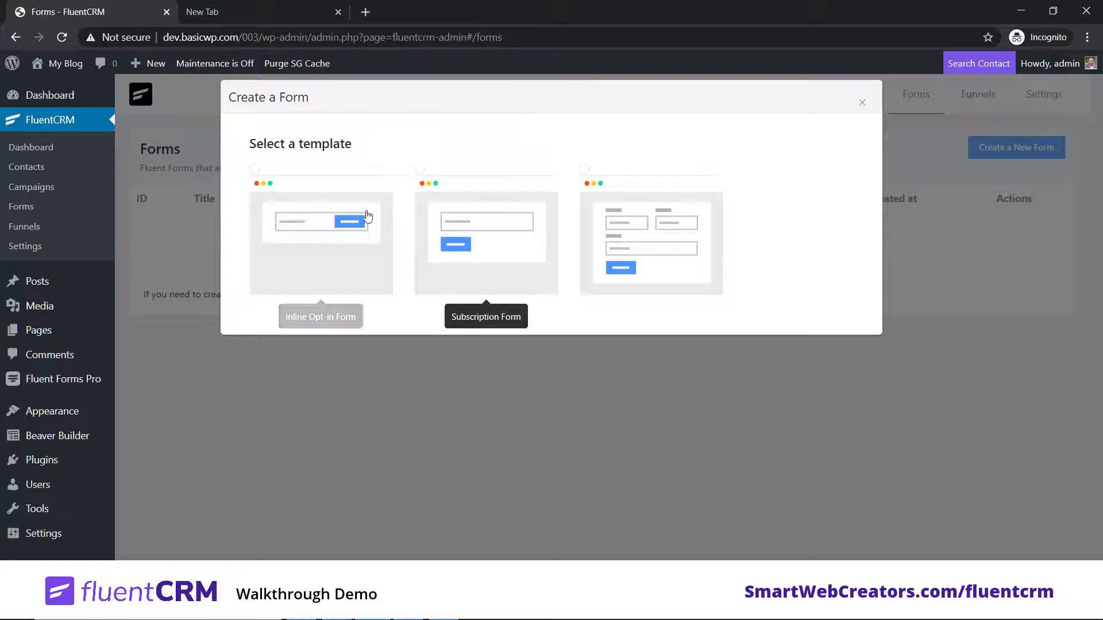
Step: Create 'Subscribe Form 1' from Inline Opt-in, sending signups to Master List 1 with tag 5
{"action": "left_click", "coordinate": [325, 245]}
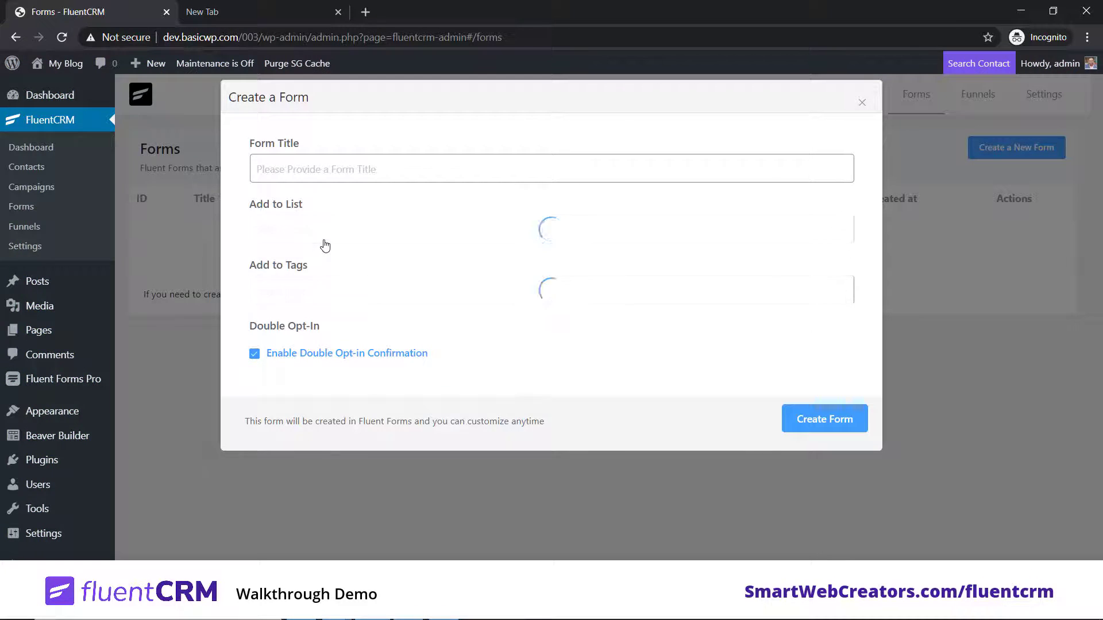
{"action": "left_click", "coordinate": [315, 167]}
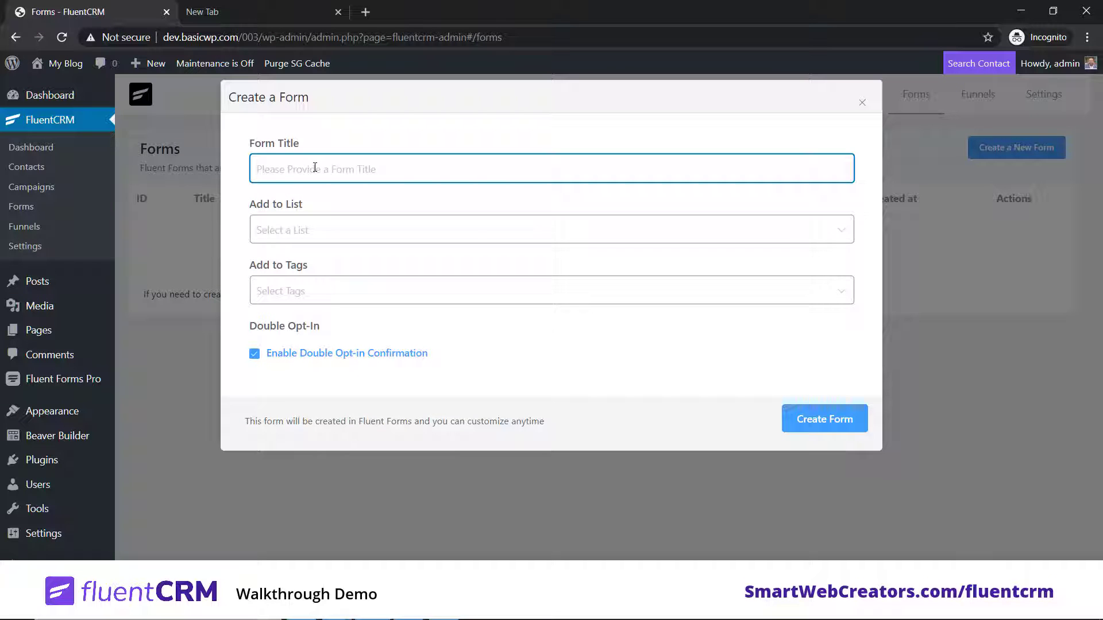
{"action": "type", "text": "Subscribe Form 1"}
{"action": "left_click", "coordinate": [347, 233]}
{"action": "left_click", "coordinate": [313, 271]}
{"action": "left_click", "coordinate": [313, 298]}
{"action": "left_click", "coordinate": [299, 319]}
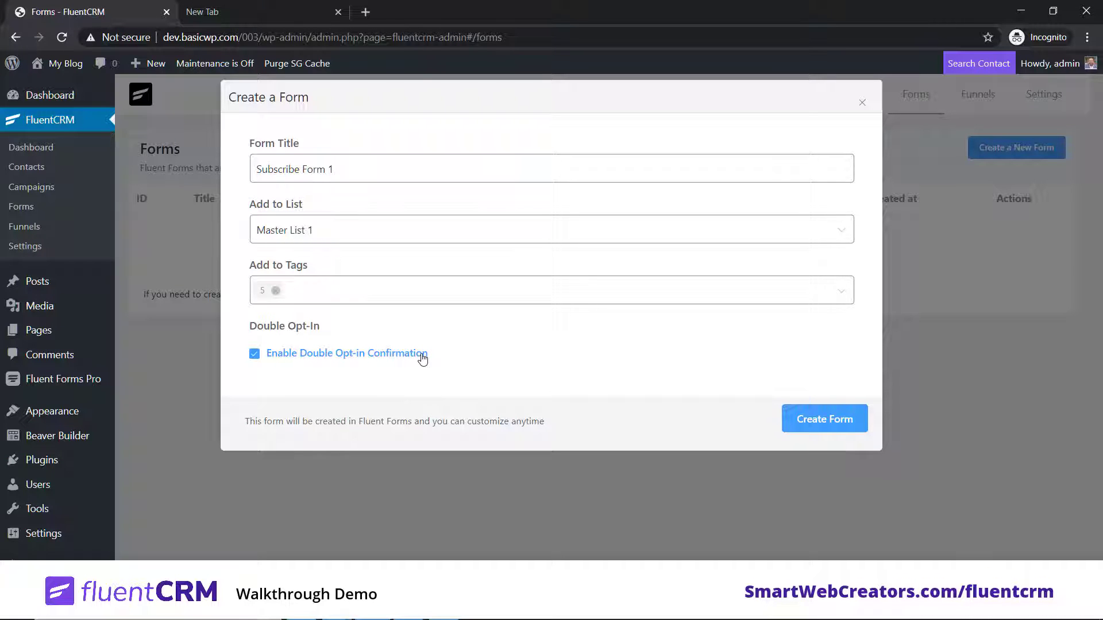
{"action": "left_click", "coordinate": [823, 419]}
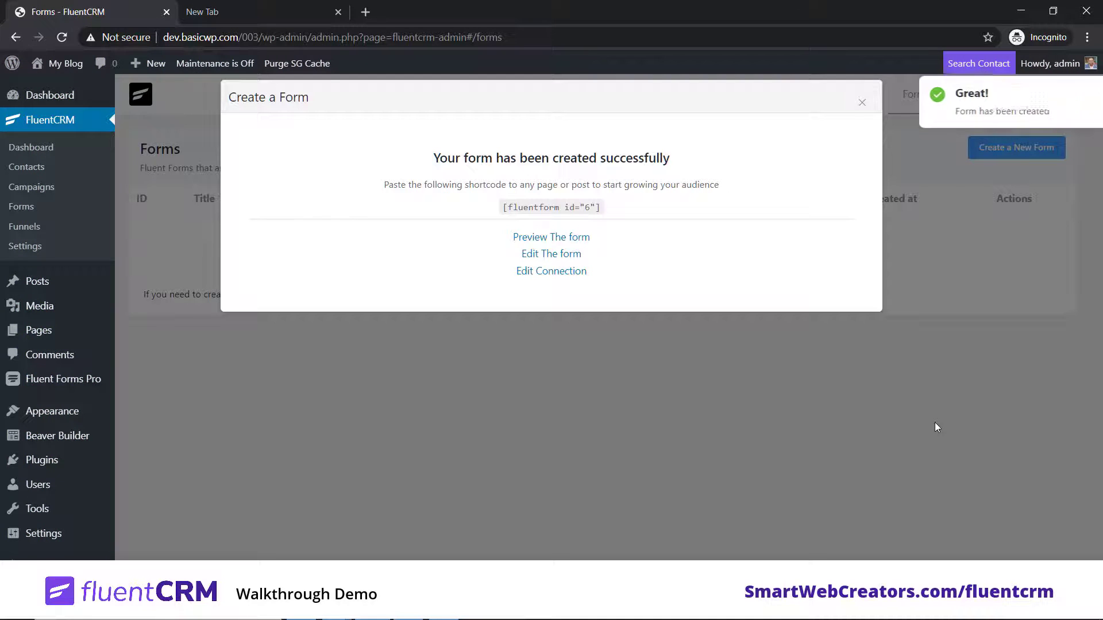
Step: Preview the new form in a separate tab, then close the preview
{"action": "right_click", "coordinate": [585, 238]}
{"action": "left_click", "coordinate": [603, 251]}
{"action": "left_click", "coordinate": [252, 5]}
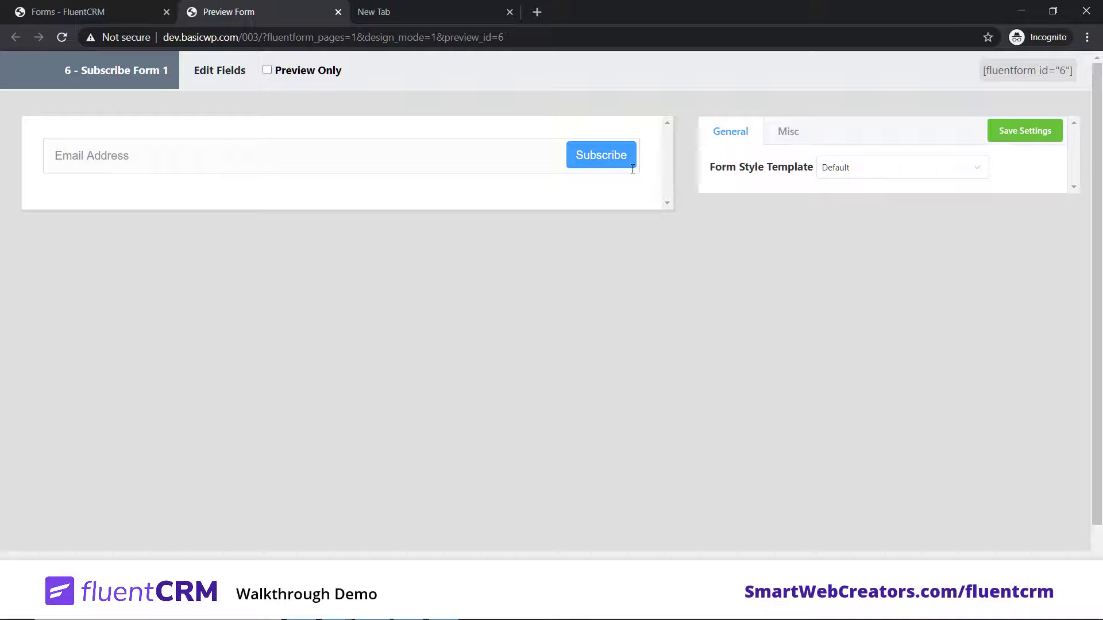
{"action": "left_click", "coordinate": [339, 12]}
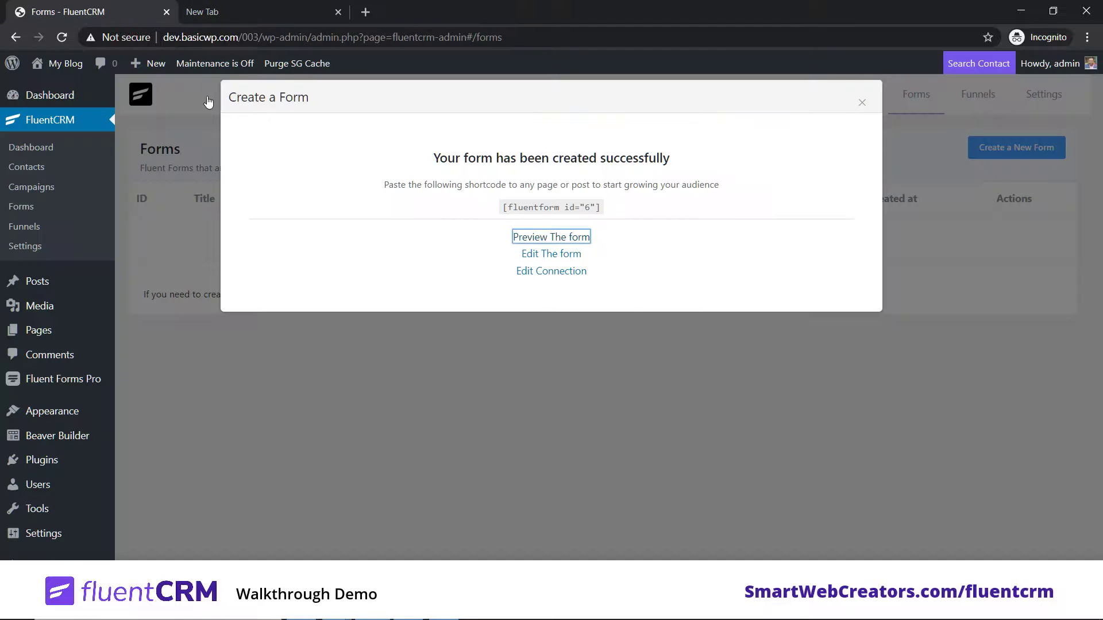
Step: Start a new WordPress page titled 'Subscribe' in the standard block editor
{"action": "left_click", "coordinate": [748, 339]}
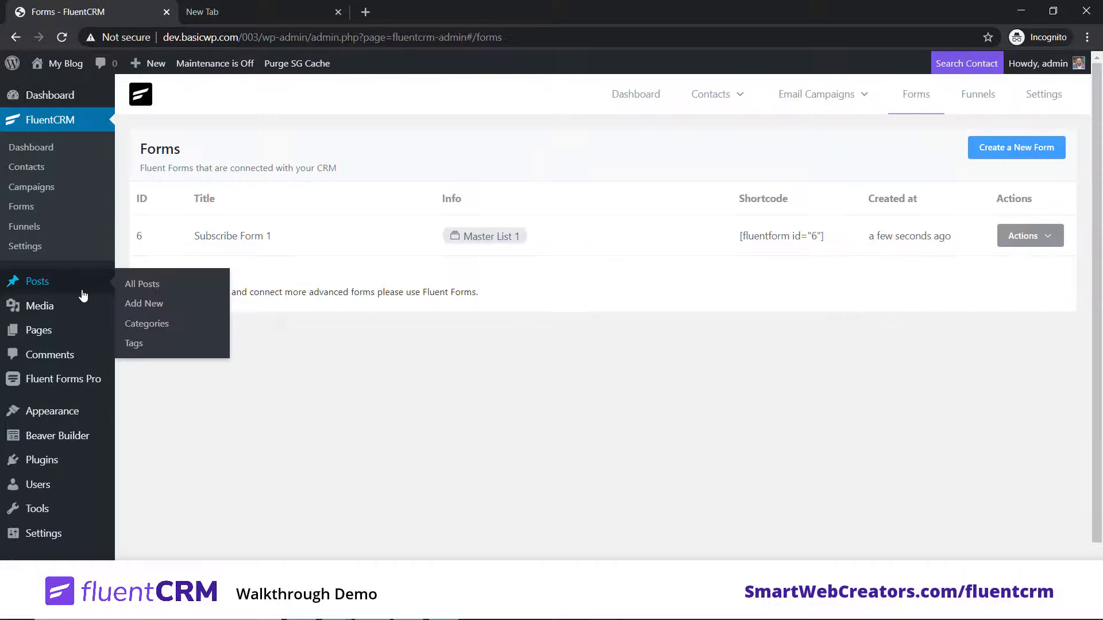
{"action": "mouse_move", "coordinate": [82, 326]}
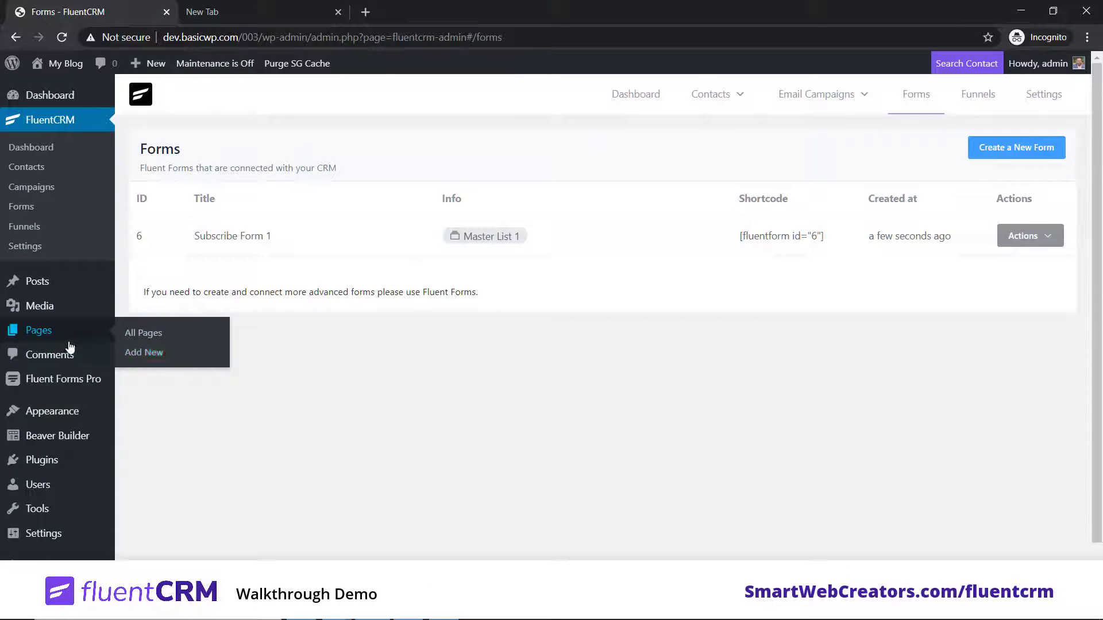
{"action": "left_click", "coordinate": [156, 352]}
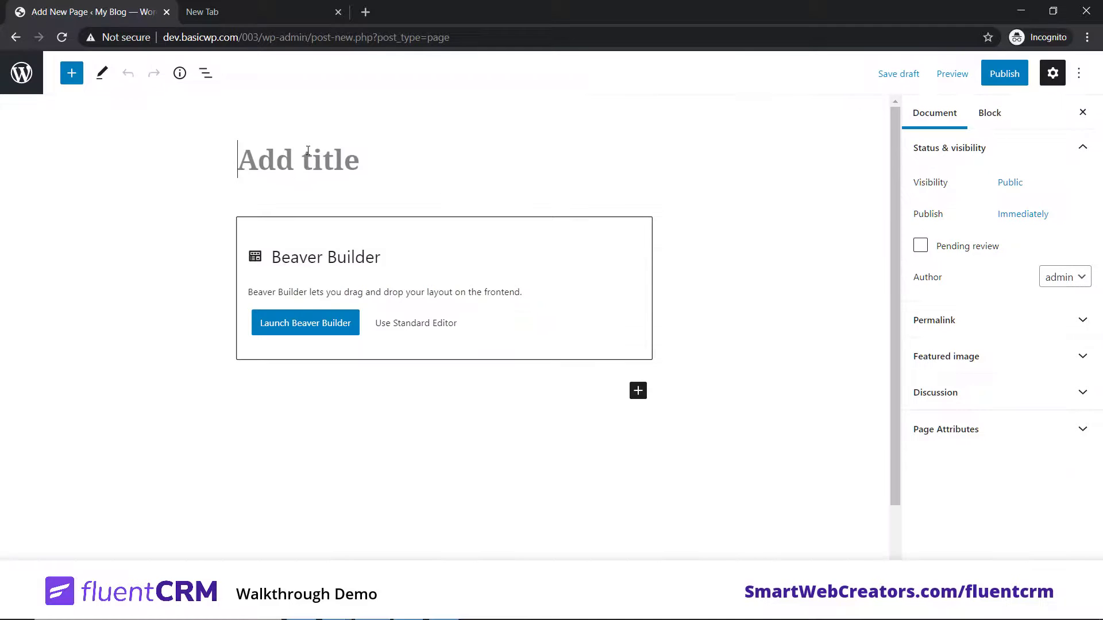
{"action": "type", "text": "Subscribe"}
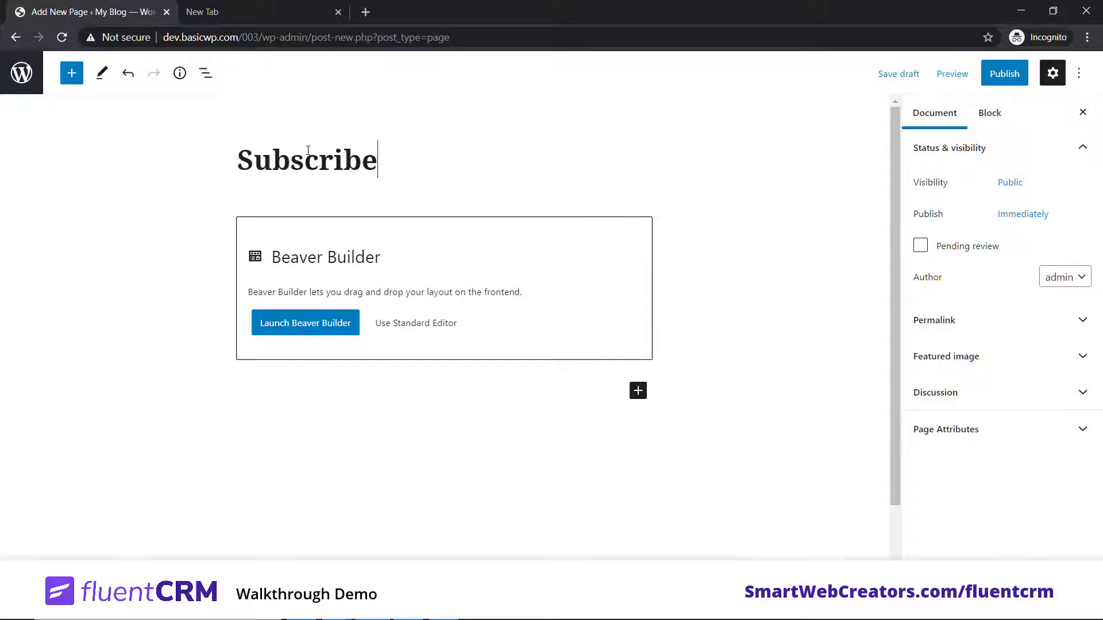
{"action": "left_click", "coordinate": [422, 324]}
Step: Embed Subscribe Form 1 in the page with a Fluent Forms block
{"action": "left_click", "coordinate": [644, 225]}
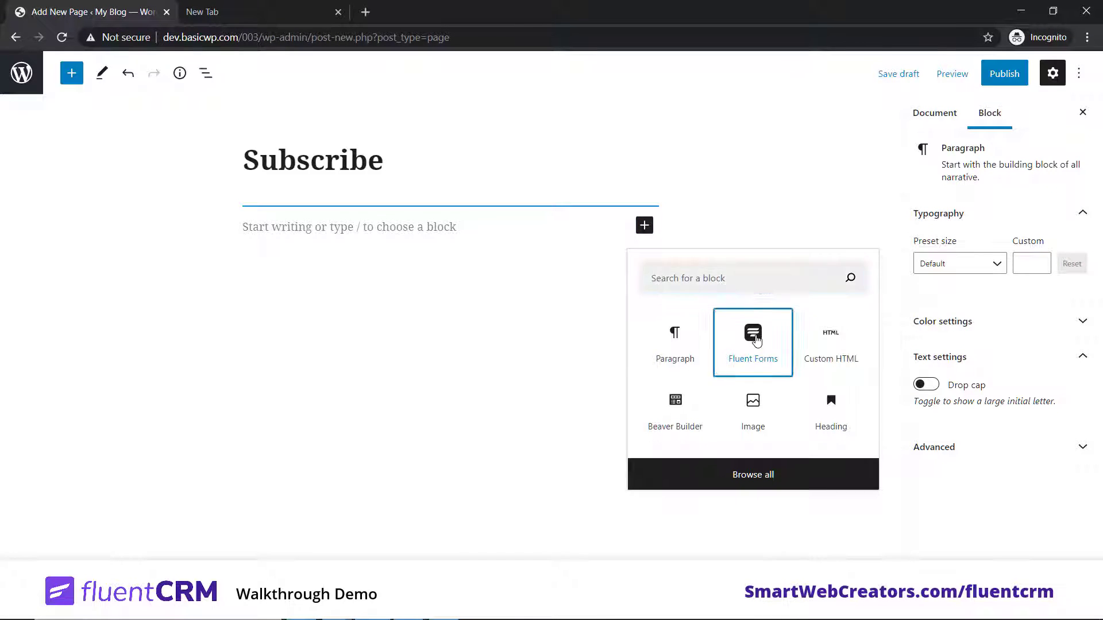
{"action": "left_click", "coordinate": [753, 336]}
{"action": "left_click", "coordinate": [456, 319]}
{"action": "left_click", "coordinate": [447, 348]}
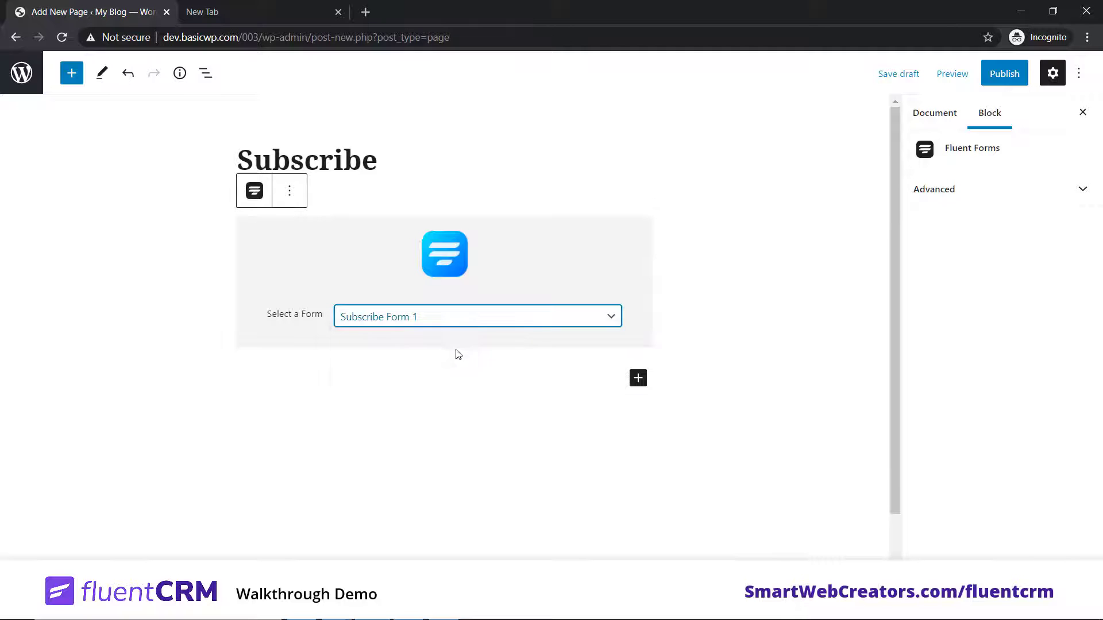
{"action": "left_click", "coordinate": [744, 270]}
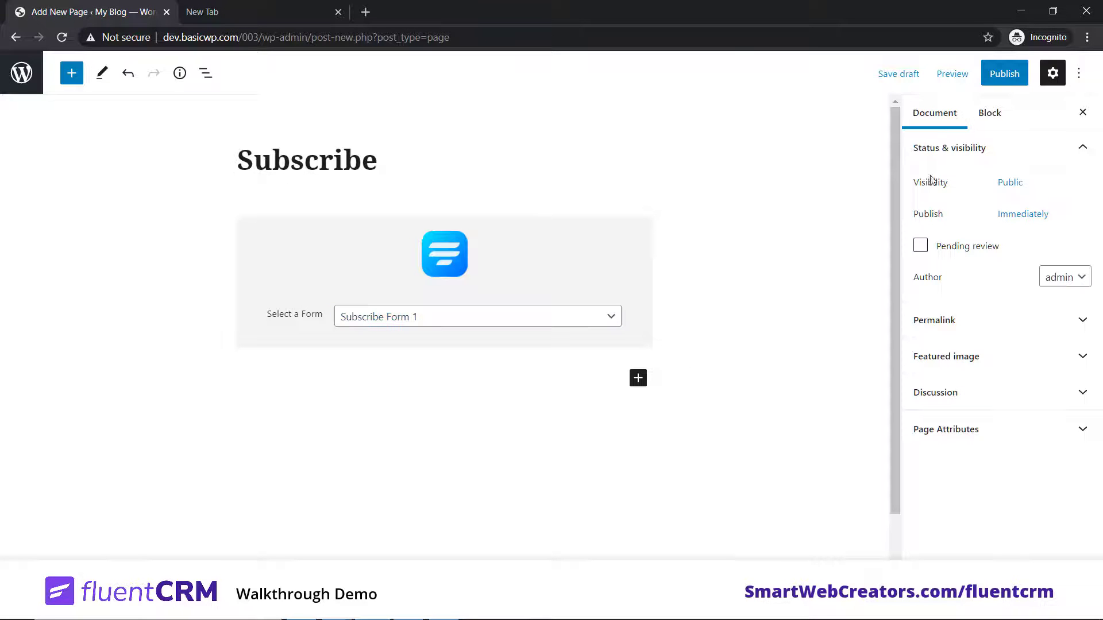
Step: Publish the Subscribe page and view it in a new tab
{"action": "left_click", "coordinate": [1005, 73]}
{"action": "left_click", "coordinate": [950, 73]}
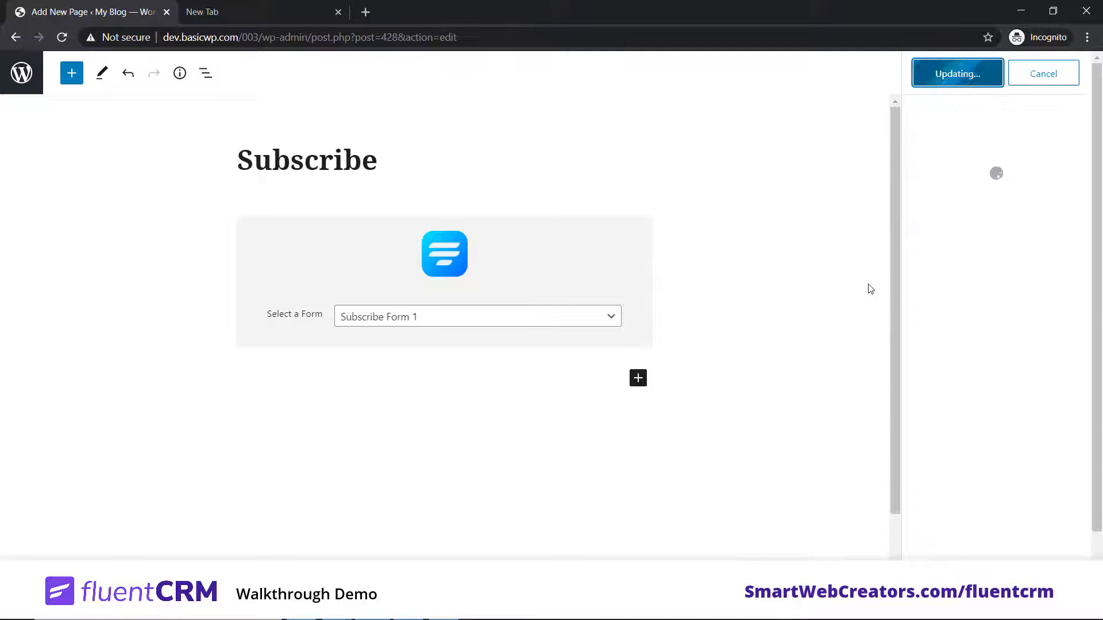
{"action": "right_click", "coordinate": [1001, 240]}
{"action": "left_click", "coordinate": [949, 245]}
Step: Open the published Subscribe page and copy its web address
{"action": "left_click", "coordinate": [291, 7]}
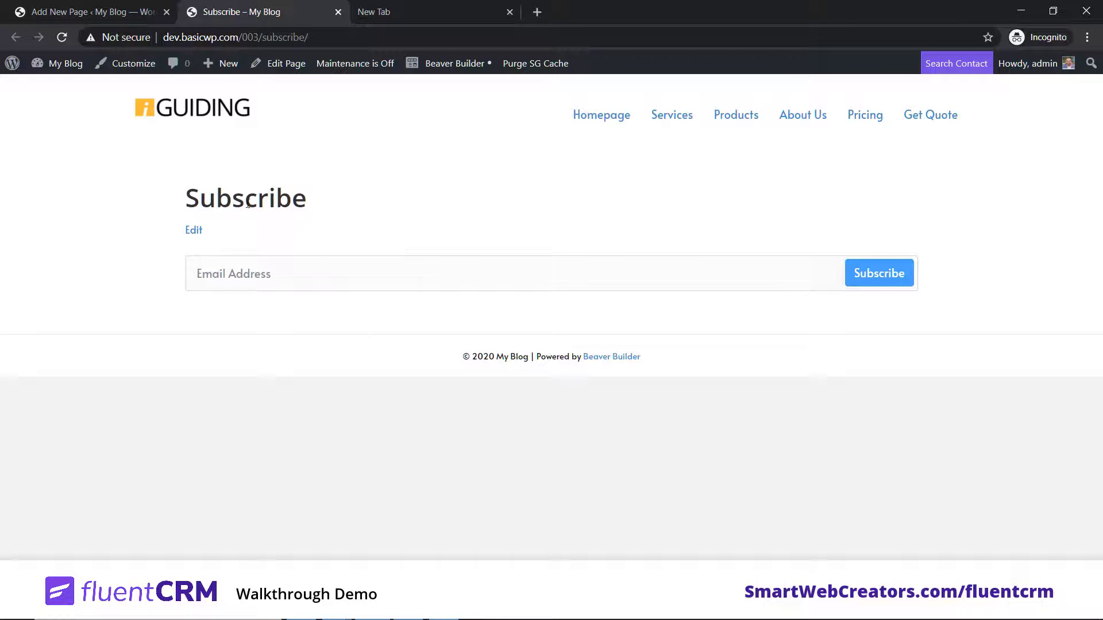
{"action": "left_click", "coordinate": [198, 274]}
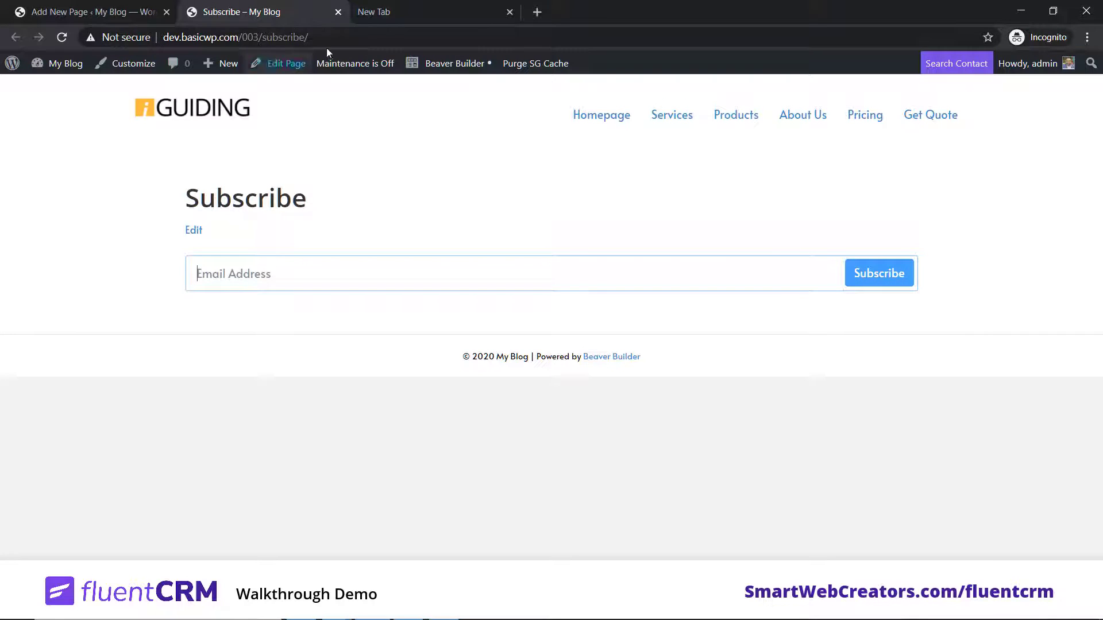
{"action": "left_click", "coordinate": [341, 38]}
{"action": "left_click", "coordinate": [341, 38]}
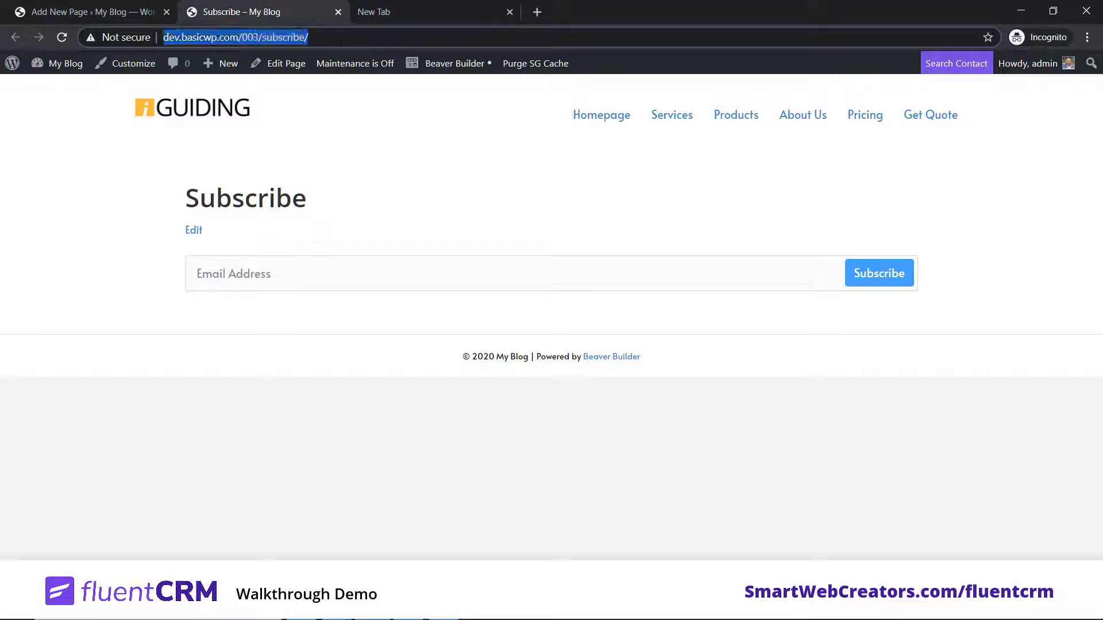
{"action": "left_click", "coordinate": [382, 320]}
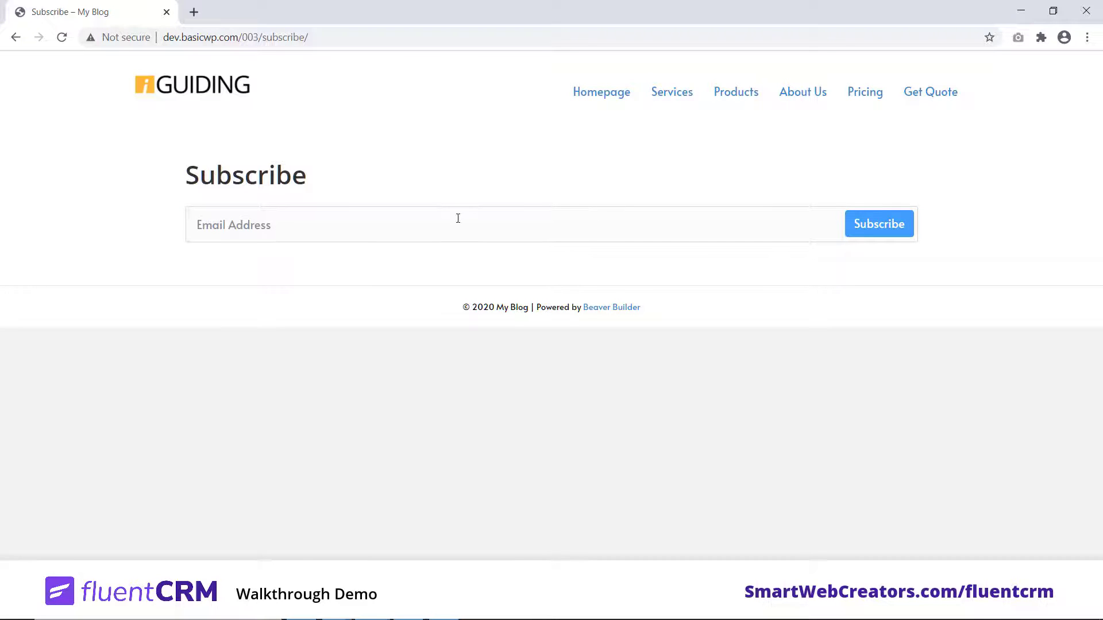
Step: Enter a test email address in the signup form and submit it
{"action": "left_click", "coordinate": [324, 226]}
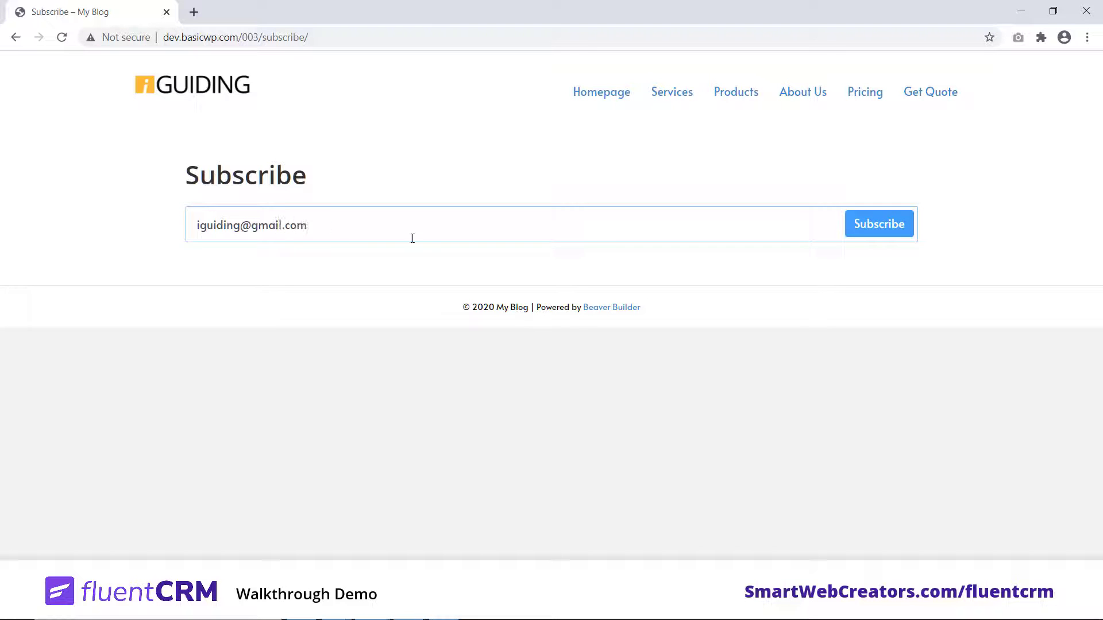
{"action": "left_click", "coordinate": [877, 232]}
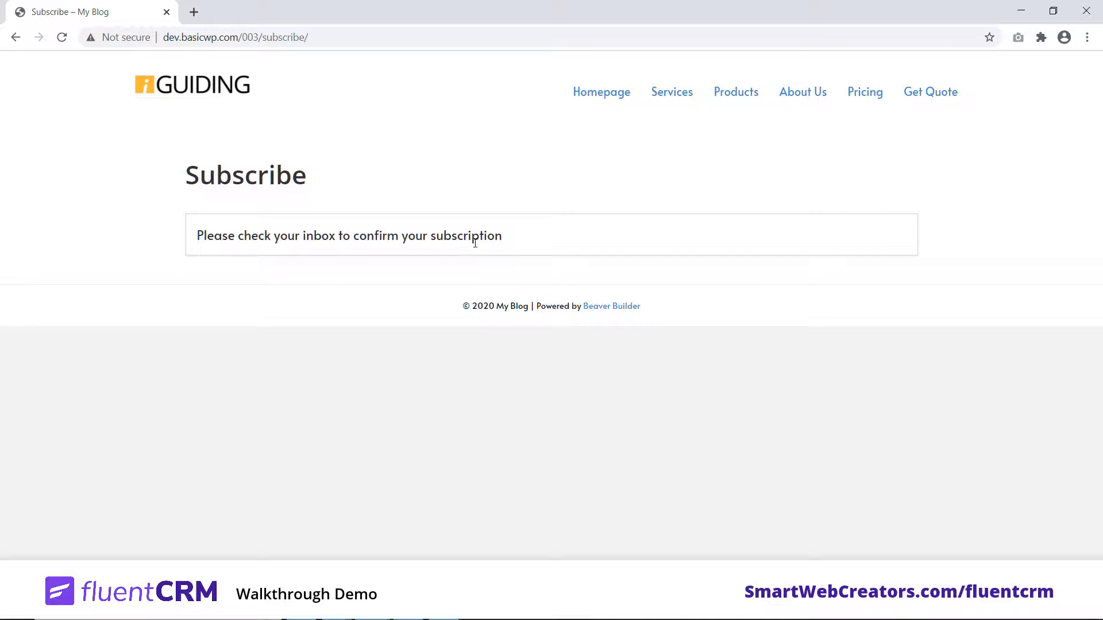
Step: Check that All Contacts lists the subscriber as Pending, then open Gmail's confirmation email
{"action": "key", "text": "alt+Tab"}
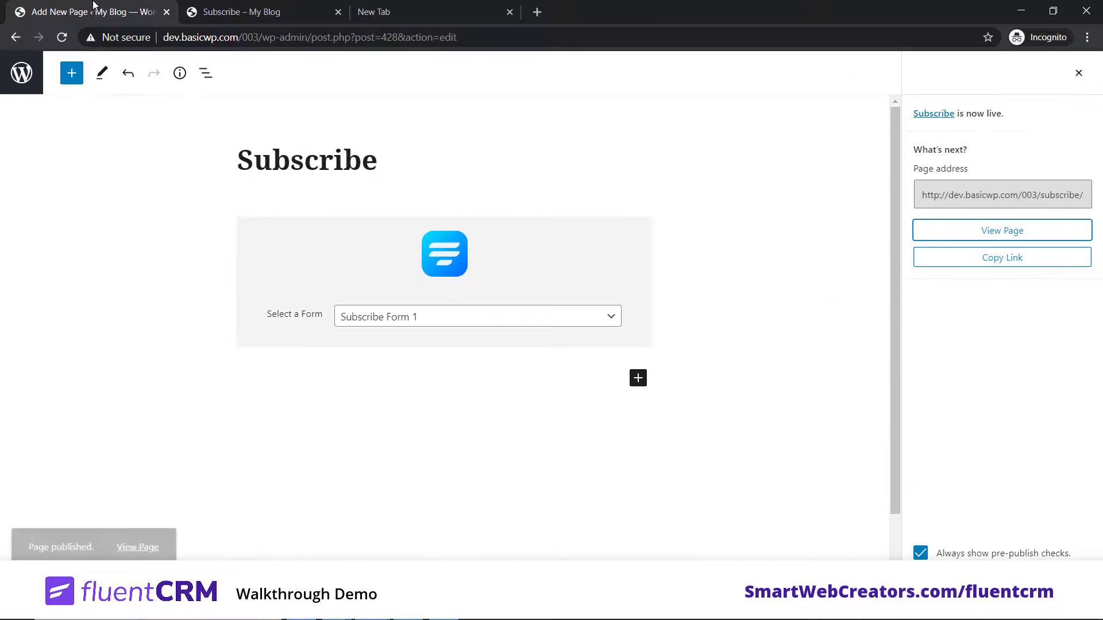
{"action": "left_click", "coordinate": [28, 84]}
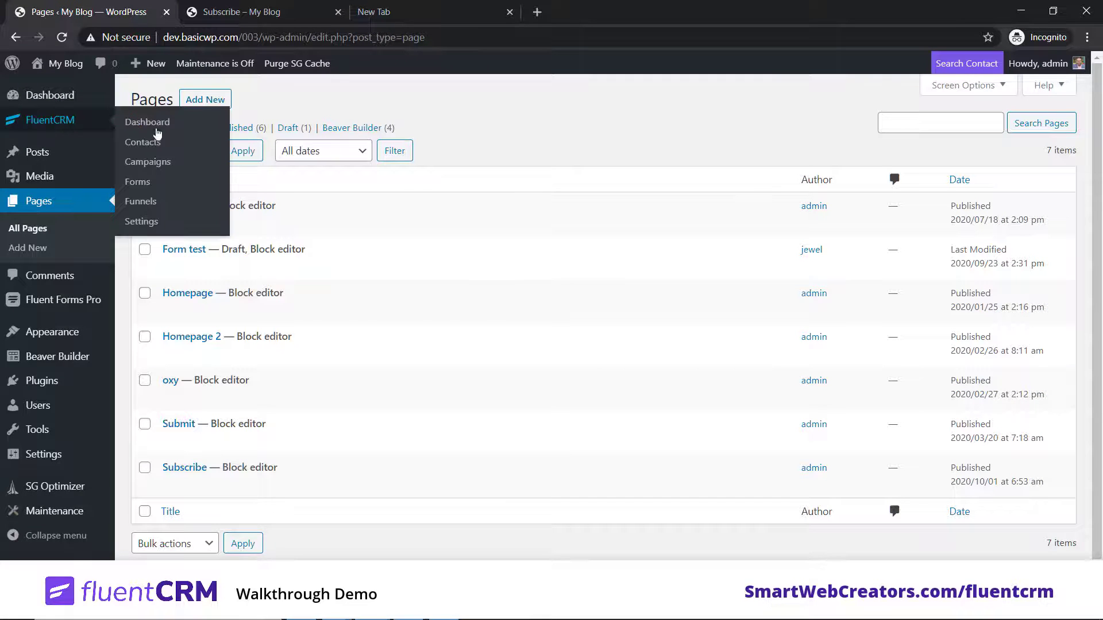
{"action": "left_click", "coordinate": [131, 119]}
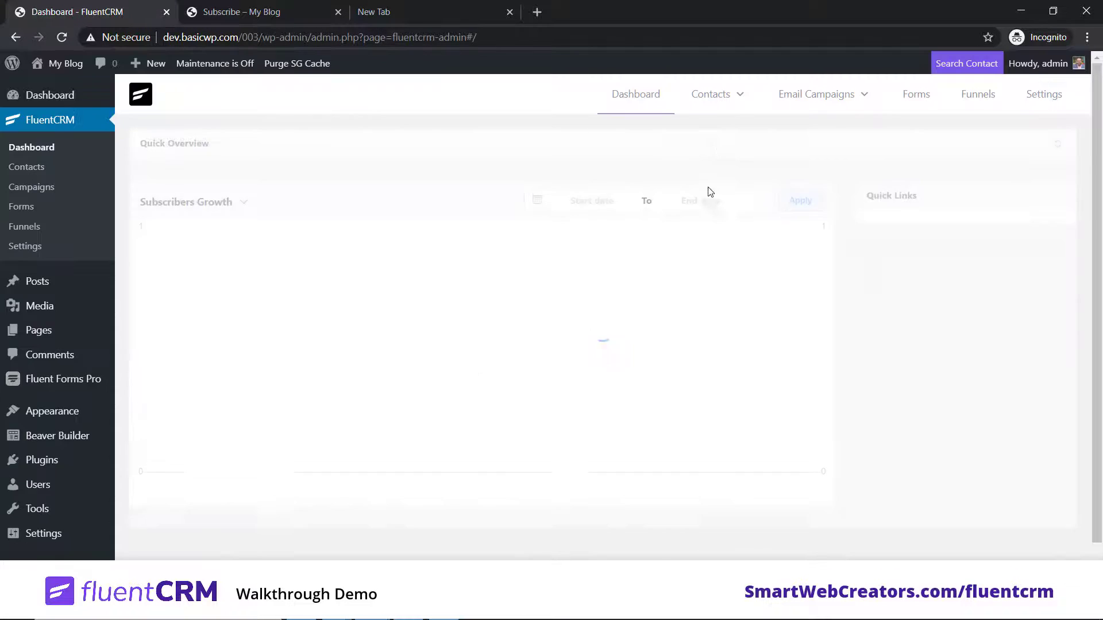
{"action": "mouse_move", "coordinate": [713, 102]}
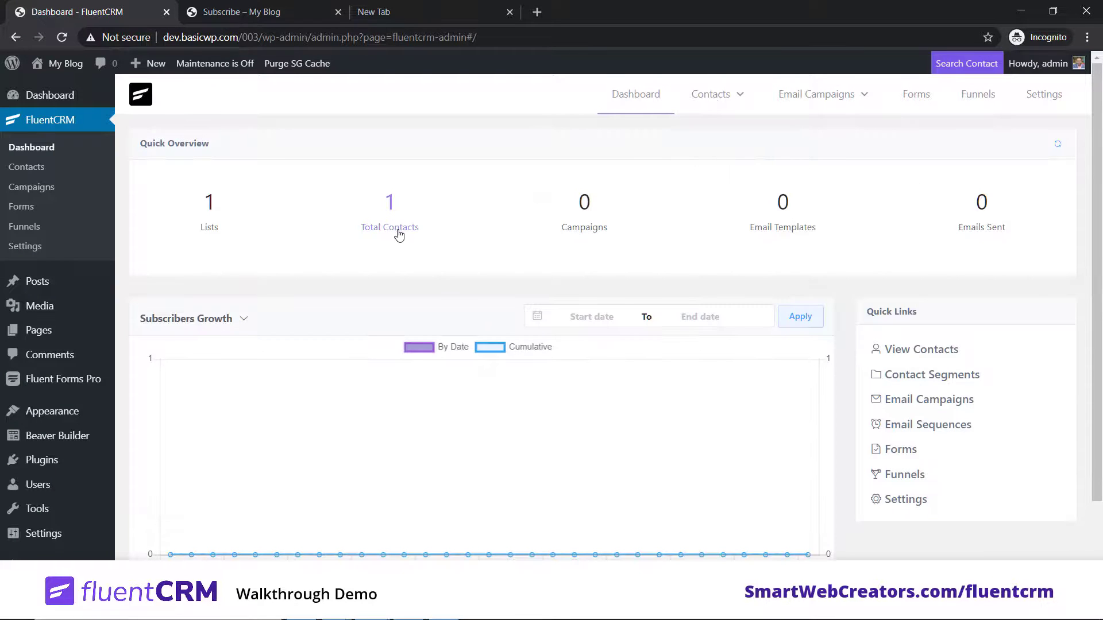
{"action": "left_click", "coordinate": [704, 133]}
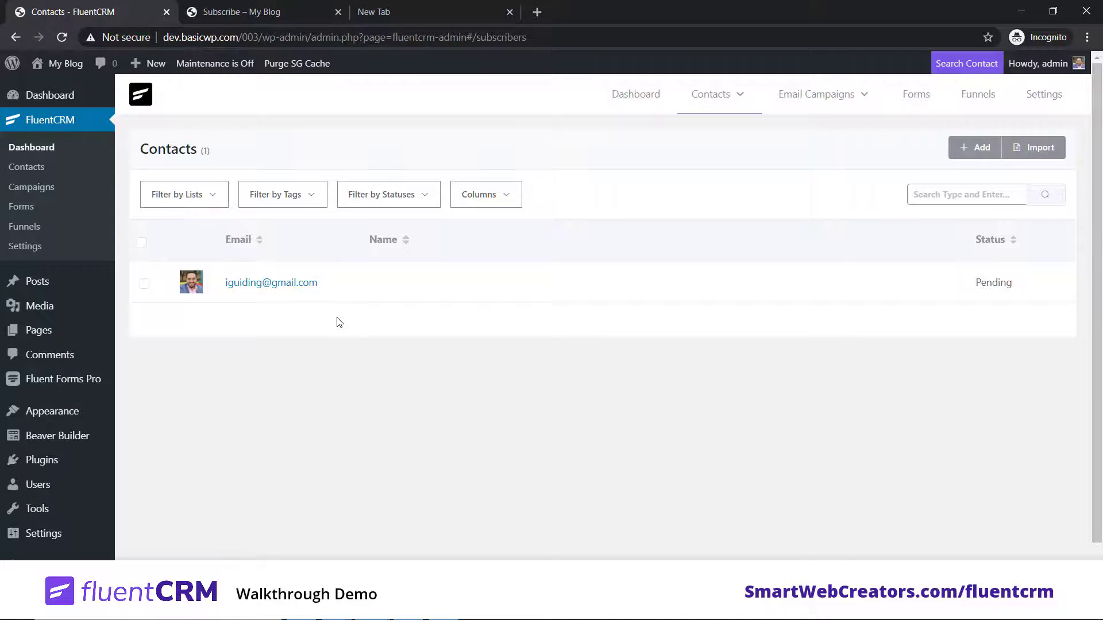
{"action": "left_click", "coordinate": [396, 12]}
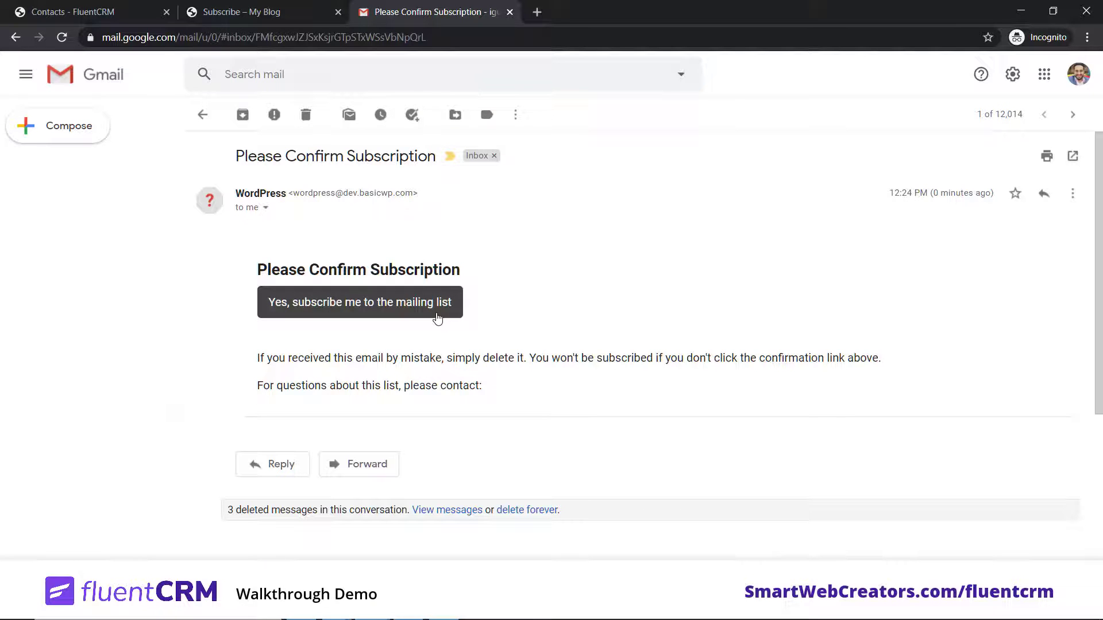
Step: Confirm via 'Yes, subscribe me to the mailing list', then close the Gmail and confirmation tabs
{"action": "left_click", "coordinate": [357, 315]}
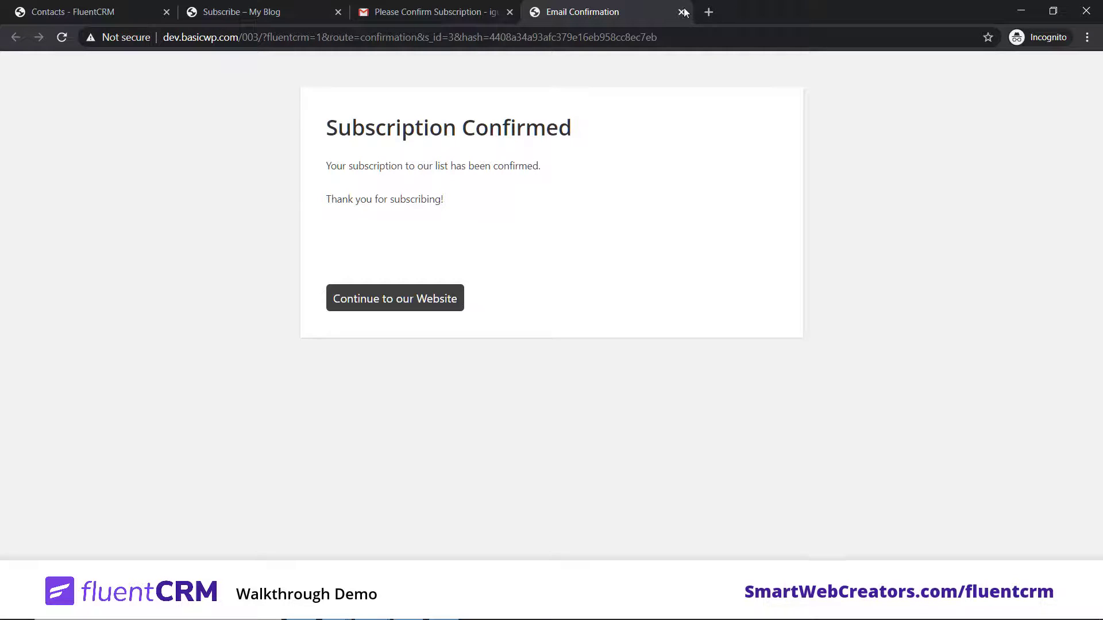
{"action": "left_click", "coordinate": [509, 13]}
{"action": "left_click", "coordinate": [510, 13]}
Step: Reload Contacts, check the new contact's profile shows Master List 1, then return to the Dashboard
{"action": "left_click", "coordinate": [75, 11]}
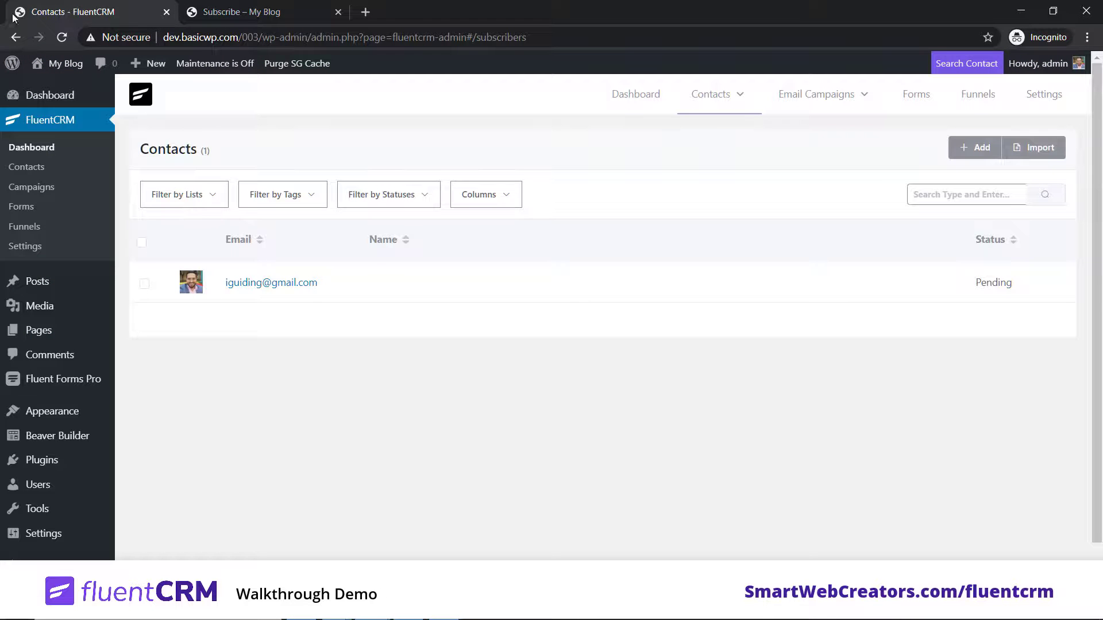
{"action": "left_click", "coordinate": [61, 37]}
{"action": "left_click", "coordinate": [280, 285]}
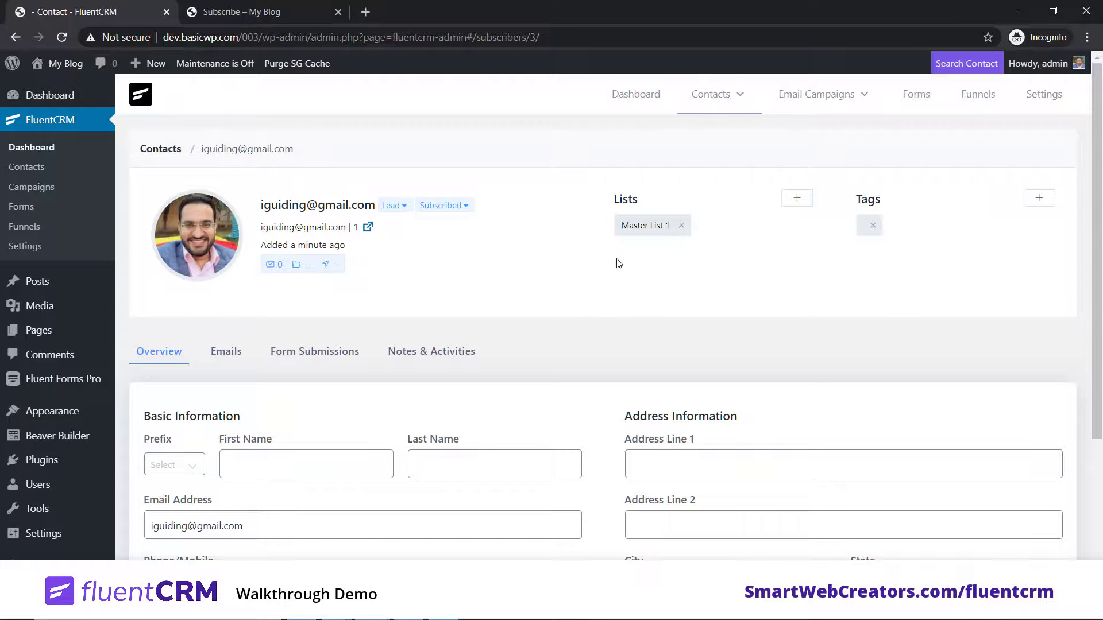
{"action": "left_click", "coordinate": [32, 147]}
{"action": "mouse_move", "coordinate": [854, 103]}
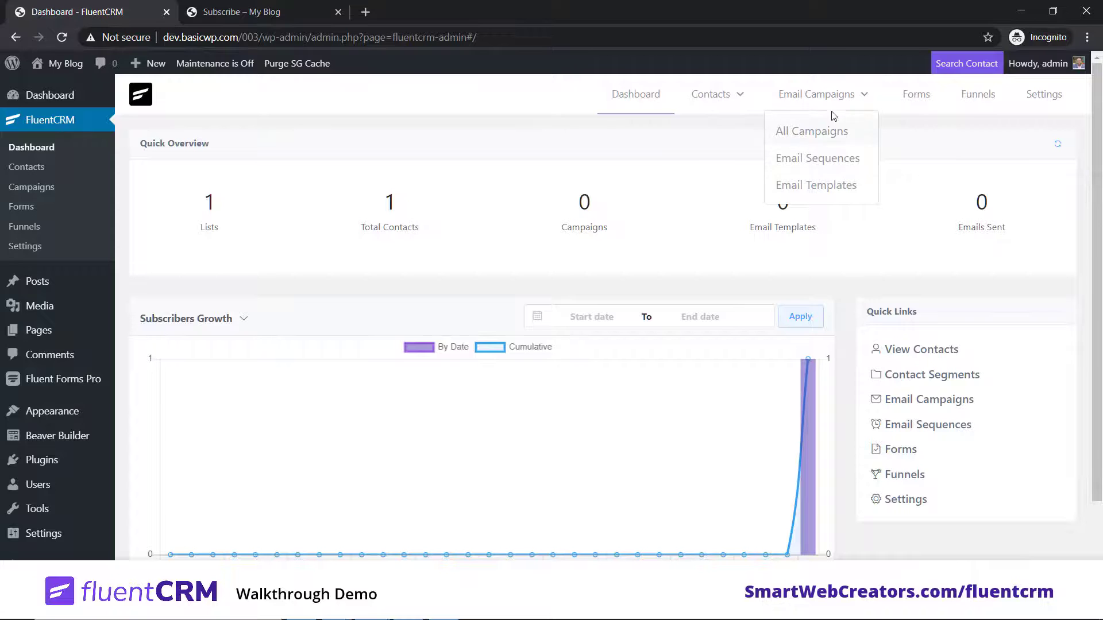
Step: Create a new email template titled 'Email Template 1' with subject 'WP Weekly 12'
{"action": "left_click", "coordinate": [831, 187]}
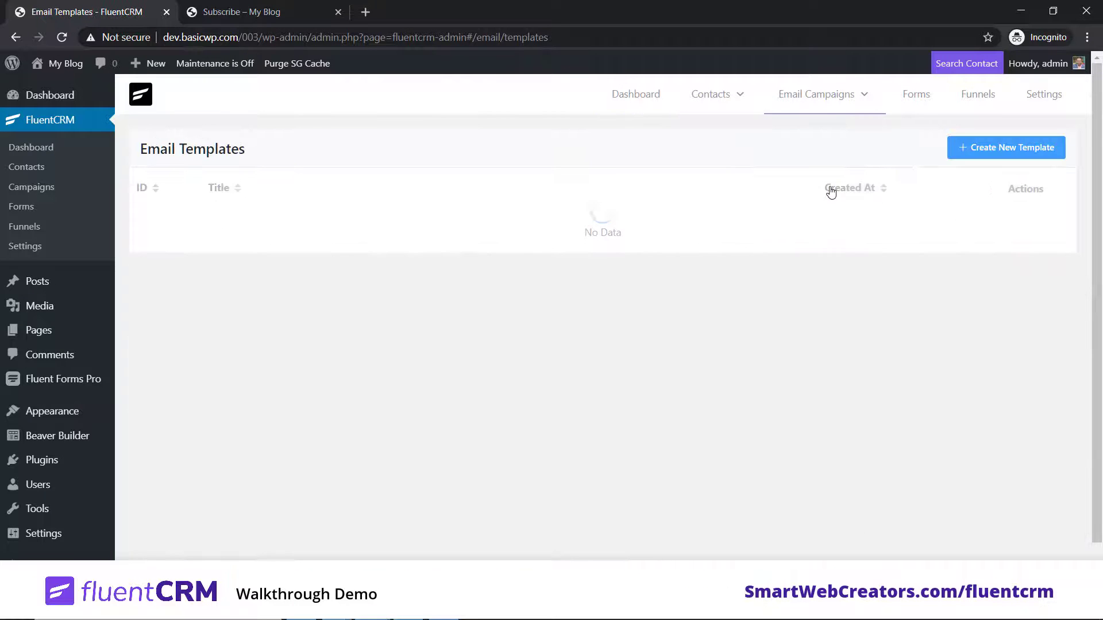
{"action": "left_click", "coordinate": [1005, 150]}
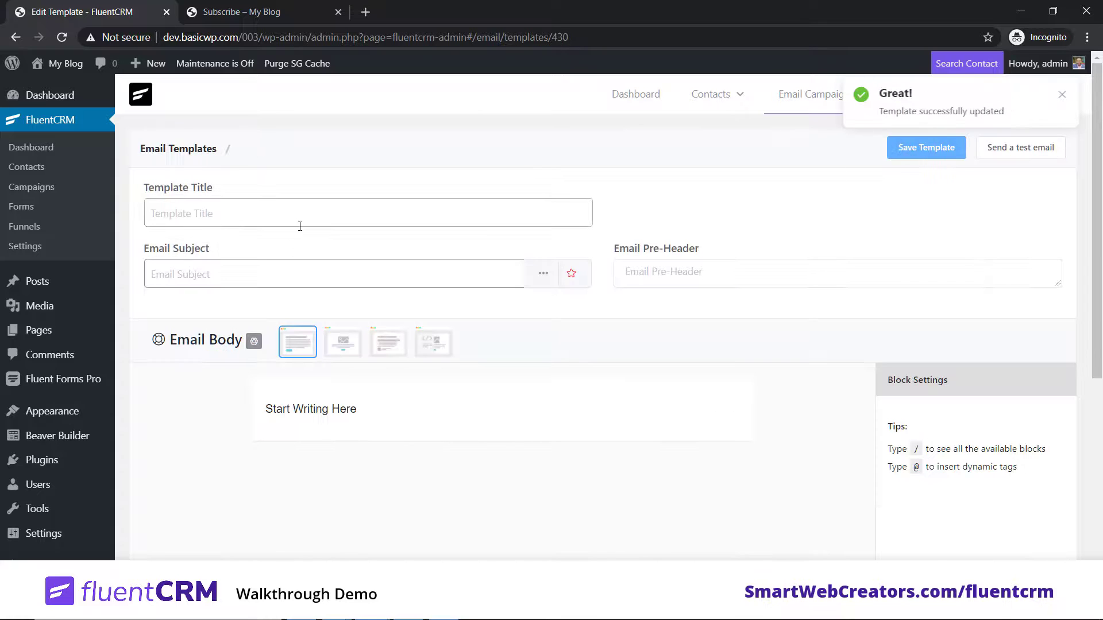
{"action": "left_click", "coordinate": [300, 225]}
{"action": "type", "text": "Emai"}
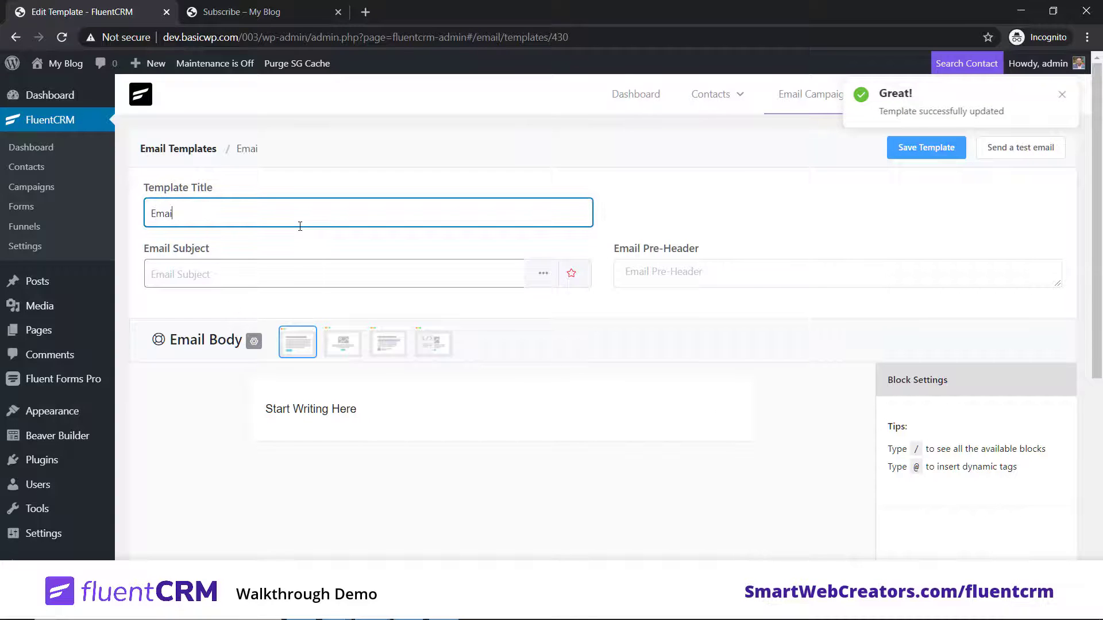
{"action": "type", "text": "l Template 1"}
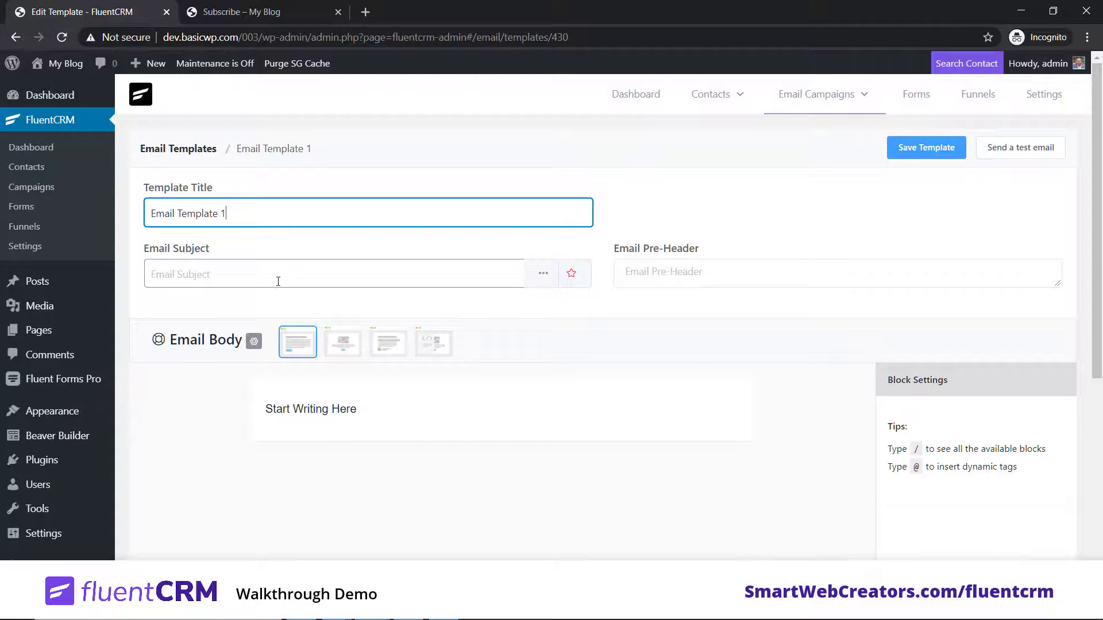
{"action": "left_click", "coordinate": [280, 269]}
{"action": "type", "text": "WP Weekly 12"}
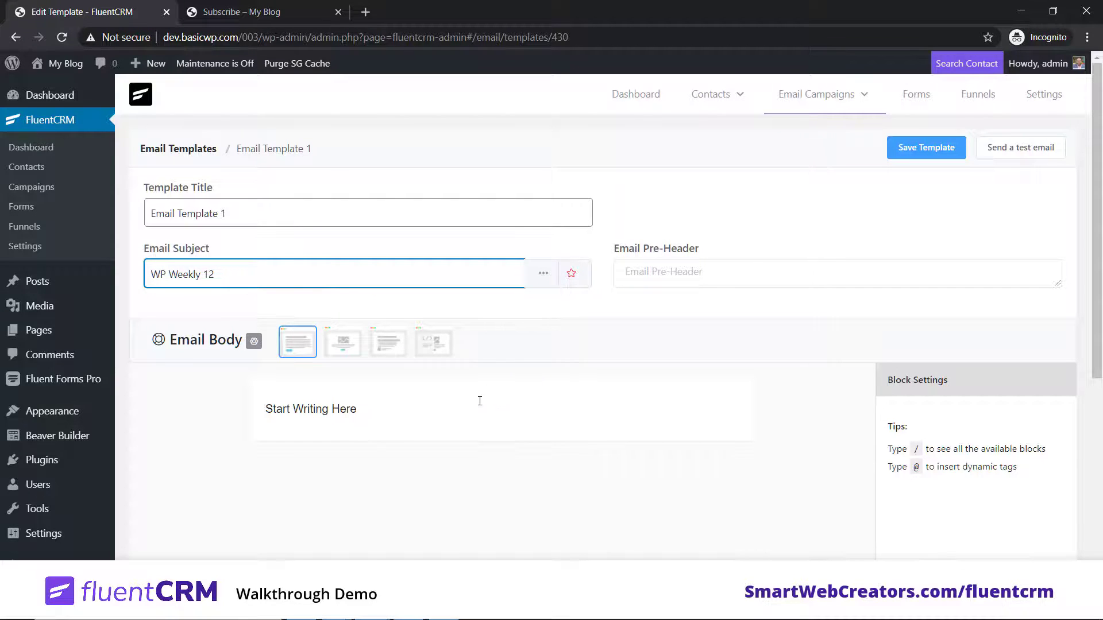
{"action": "mouse_move", "coordinate": [504, 390]}
{"action": "scroll", "coordinate": [589, 412], "scroll_direction": "down", "scroll_amount": 1}
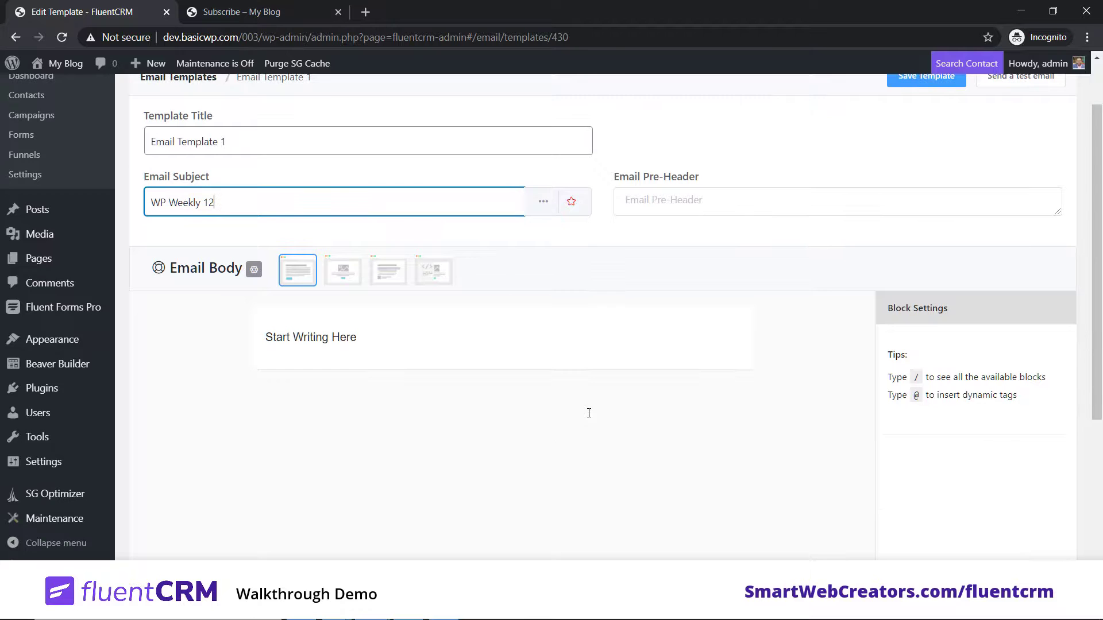
{"action": "scroll", "coordinate": [546, 451], "scroll_direction": "up", "scroll_amount": 1}
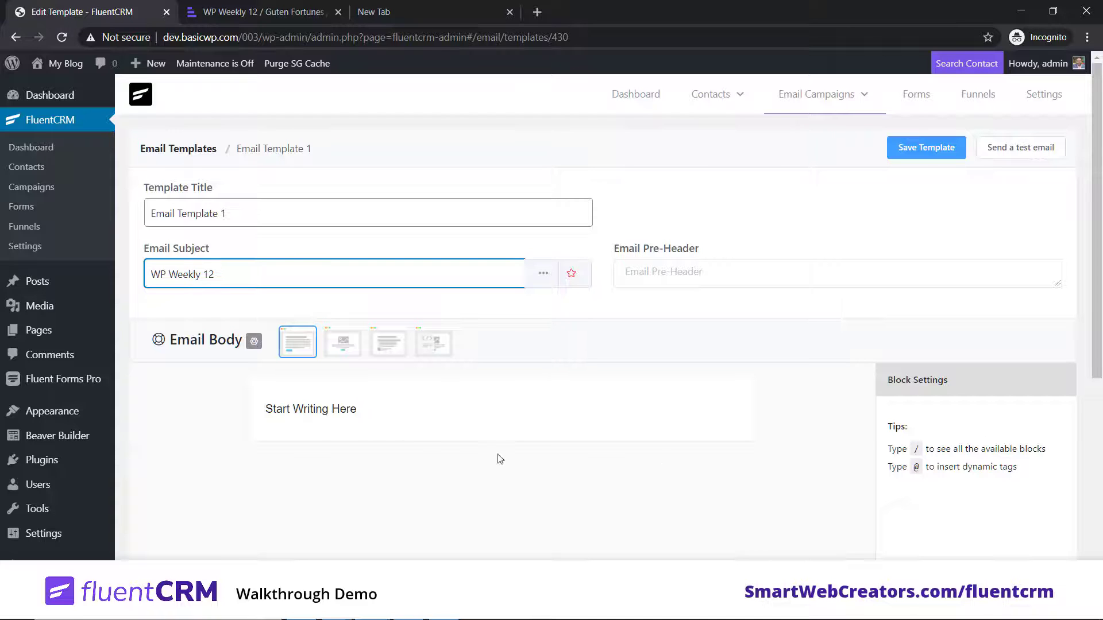
Step: Replace the 'Start Writing Here' placeholder with an empty Heading block
{"action": "left_click", "coordinate": [485, 419]}
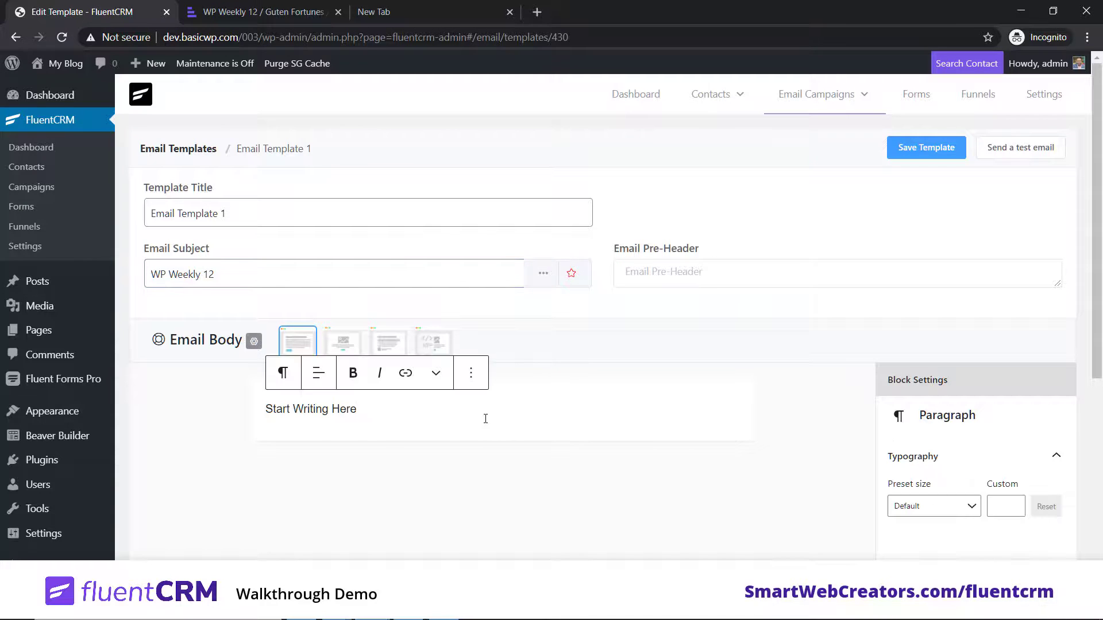
{"action": "triple_click", "coordinate": [463, 405]}
{"action": "key", "text": "BackSpace"}
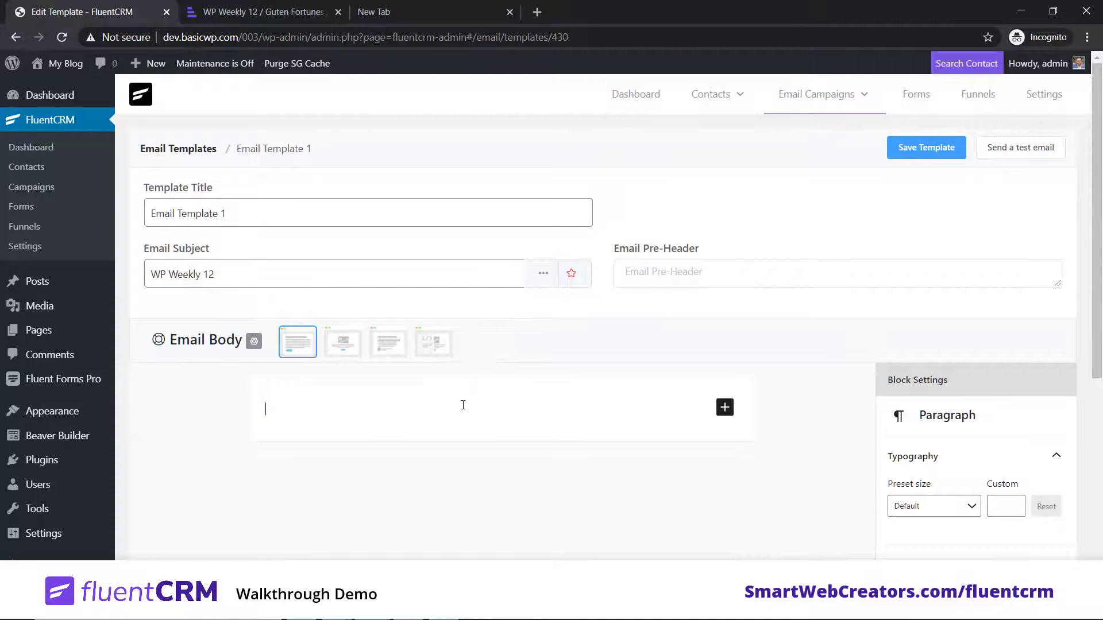
{"action": "type", "text": "/"}
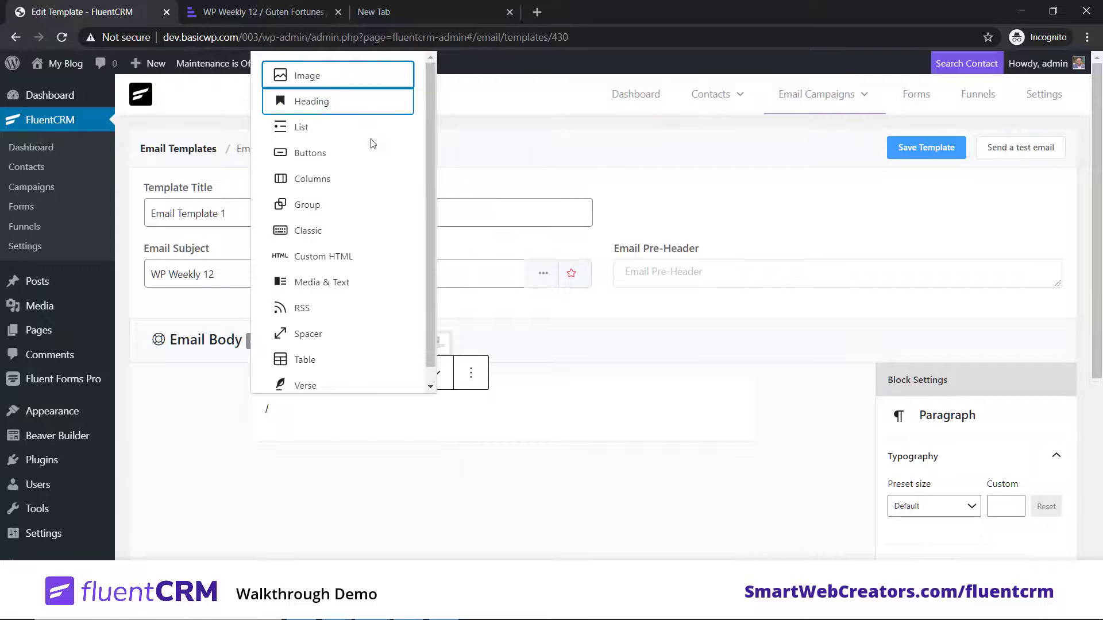
{"action": "left_click", "coordinate": [326, 106]}
Step: Copy the WP Weekly 12 article's title into the heading
{"action": "left_click", "coordinate": [263, 12]}
{"action": "triple_click", "coordinate": [376, 203]}
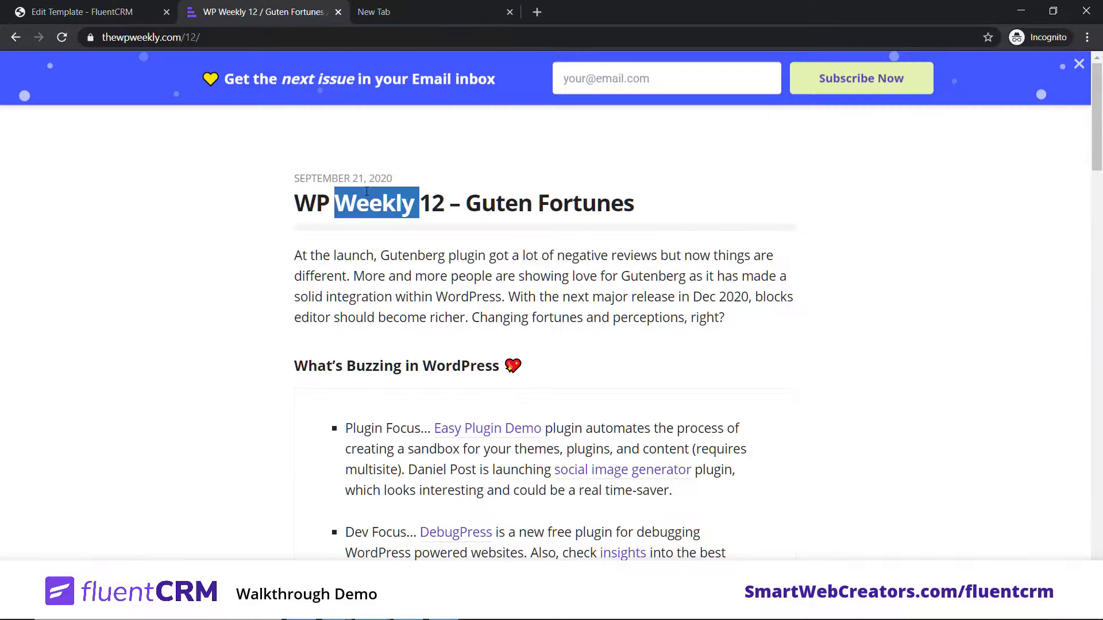
{"action": "key", "text": "ctrl+c"}
{"action": "left_click", "coordinate": [82, 12]}
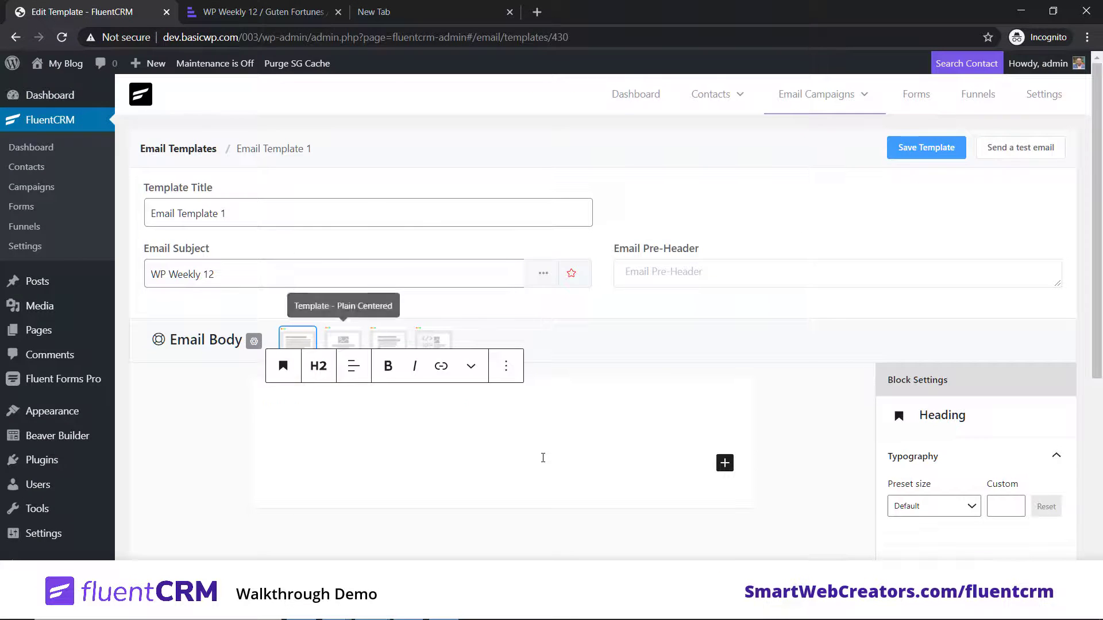
{"action": "key", "text": "ctrl+v"}
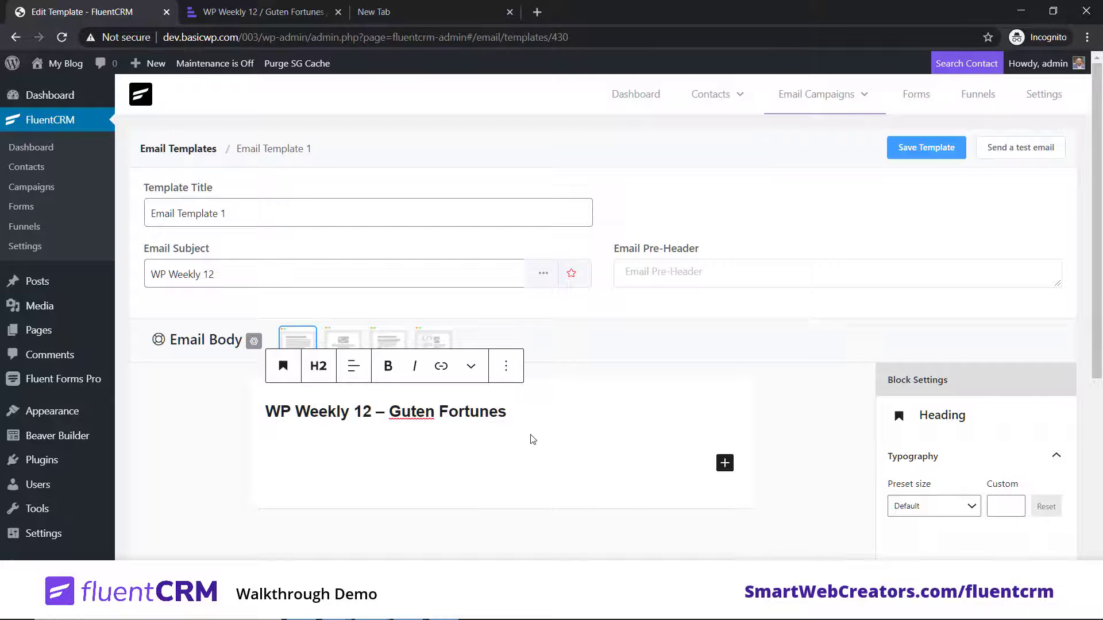
{"action": "type", "text": "/"}
{"action": "key", "text": "BackSpace"}
Step: Add a paragraph block below holding the article's copied intro paragraph
{"action": "left_click", "coordinate": [724, 464]}
{"action": "left_click", "coordinate": [824, 334]}
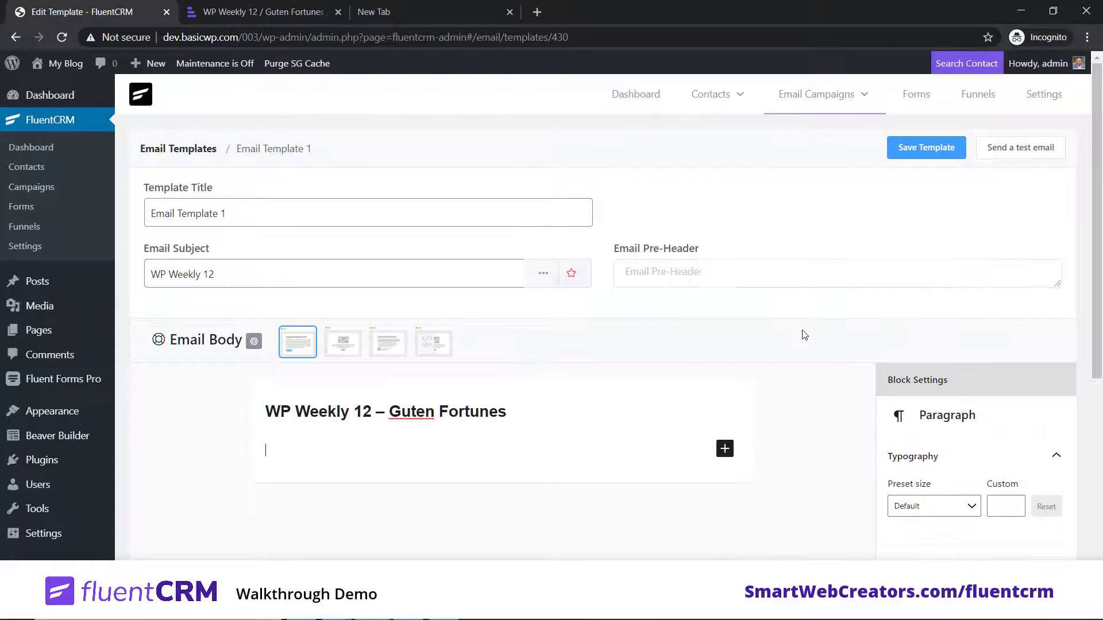
{"action": "left_click", "coordinate": [321, 12]}
{"action": "left_click", "coordinate": [466, 292]}
{"action": "triple_click", "coordinate": [466, 292]}
{"action": "key", "text": "ctrl+c"}
{"action": "left_click", "coordinate": [82, 11]}
{"action": "key", "text": "ctrl+v"}
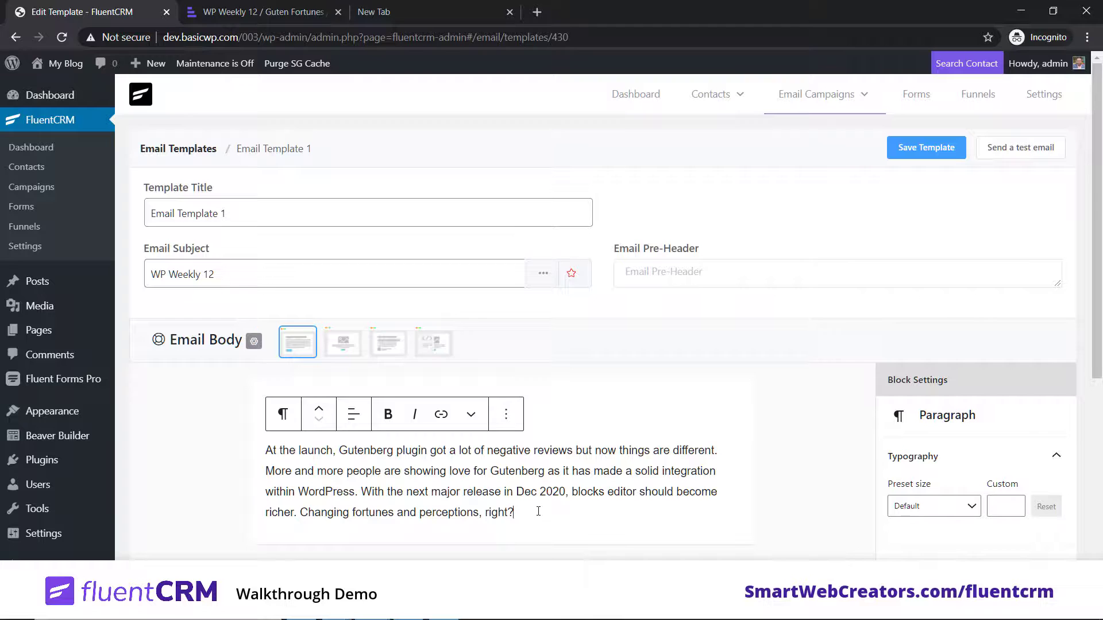
Step: Insert a second Heading block below the intro paragraph
{"action": "key", "text": "Return"}
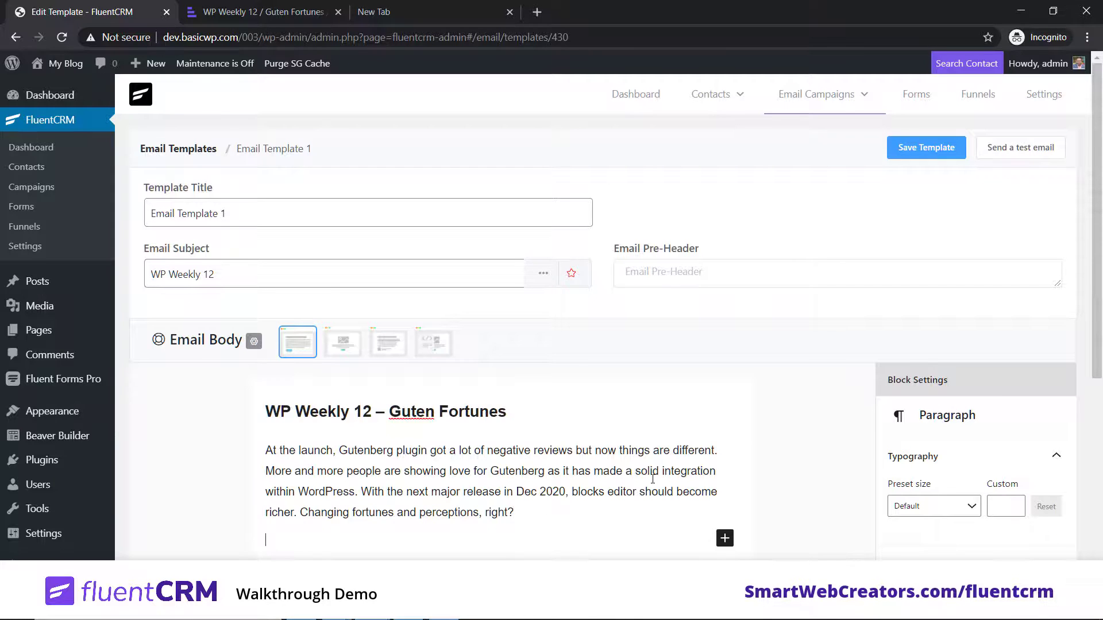
{"action": "scroll", "coordinate": [856, 442], "scroll_direction": "down", "scroll_amount": 5}
{"action": "scroll", "coordinate": [839, 438], "scroll_direction": "up", "scroll_amount": 5}
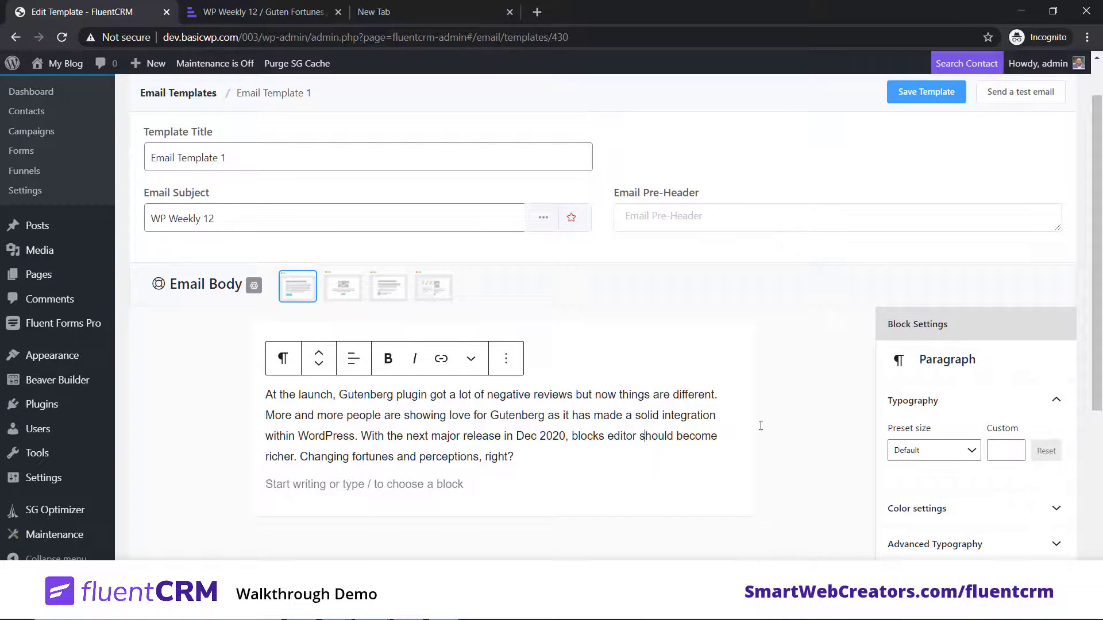
{"action": "left_click", "coordinate": [596, 355]}
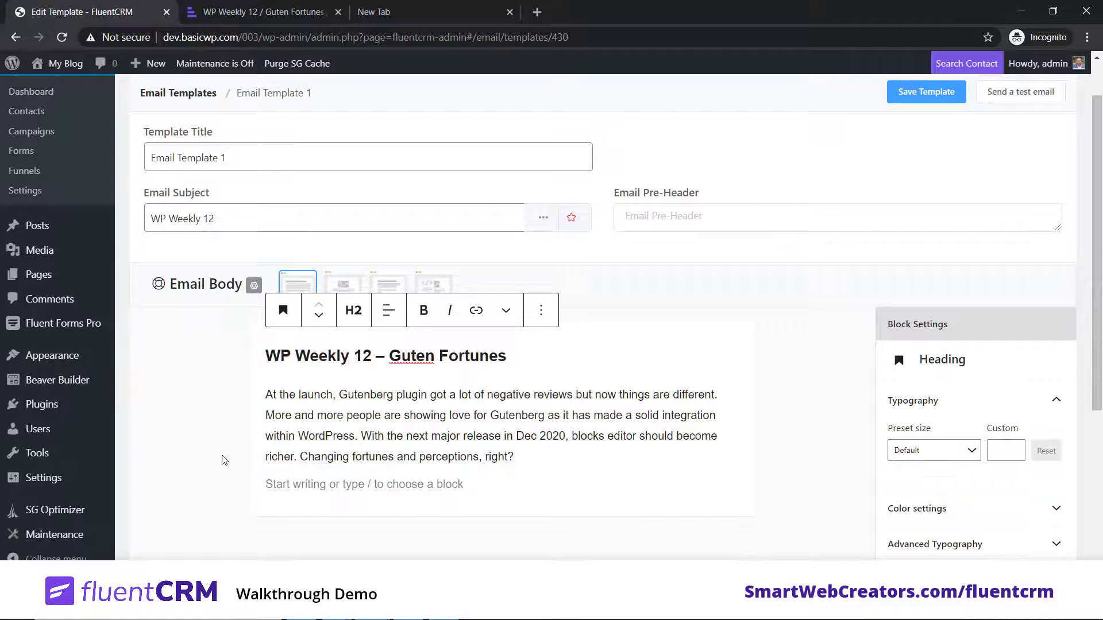
{"action": "left_click", "coordinate": [326, 485]}
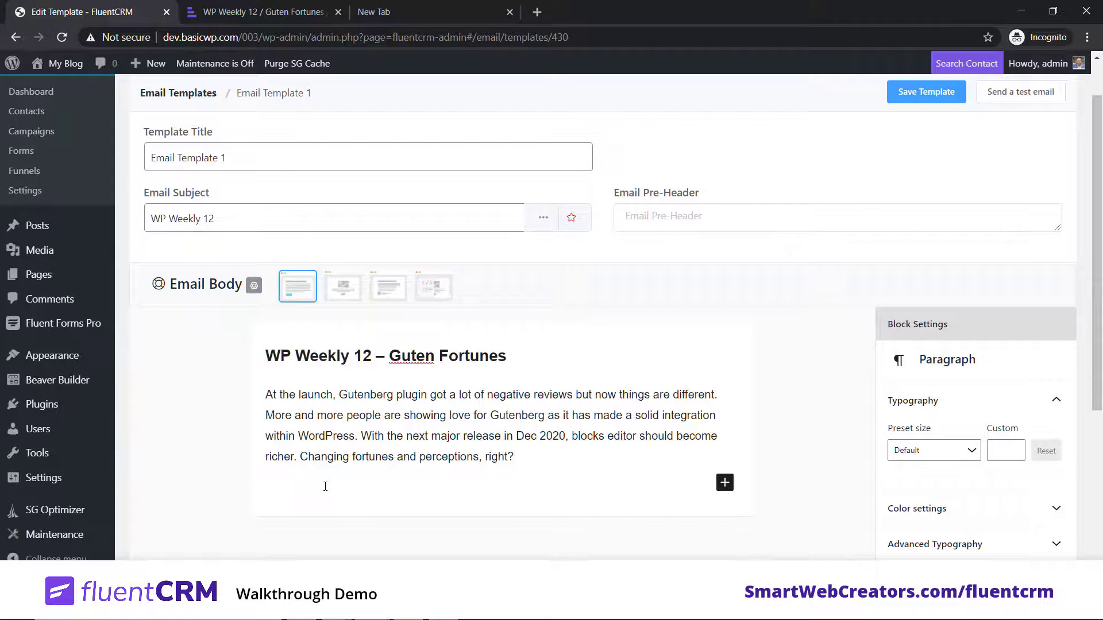
{"action": "type", "text": "@"}
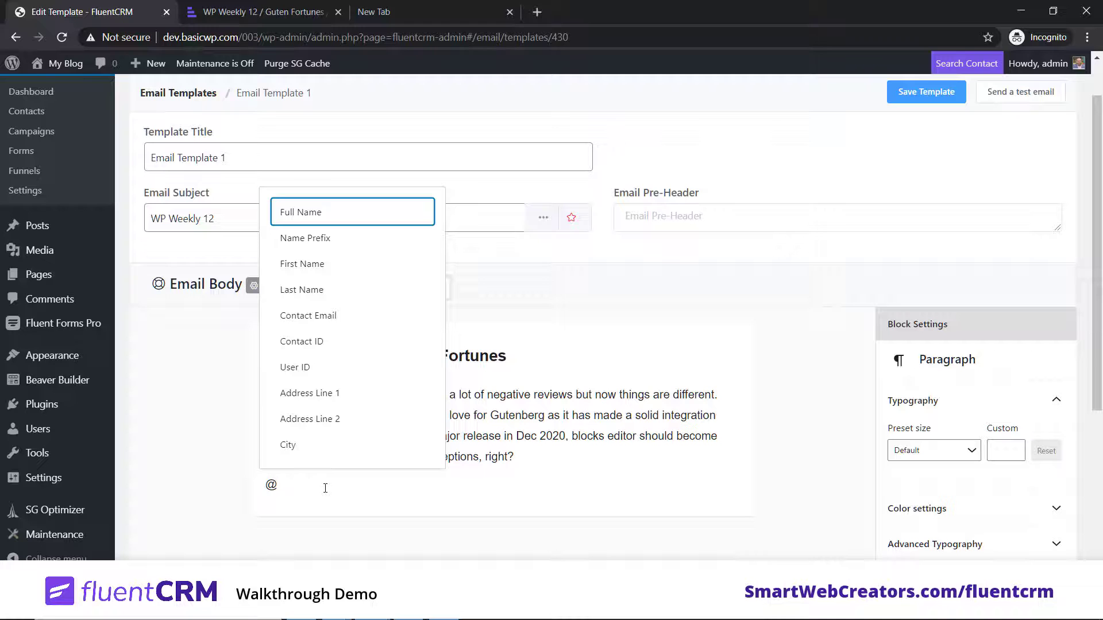
{"action": "key", "text": "BackSpace"}
{"action": "type", "text": "/"}
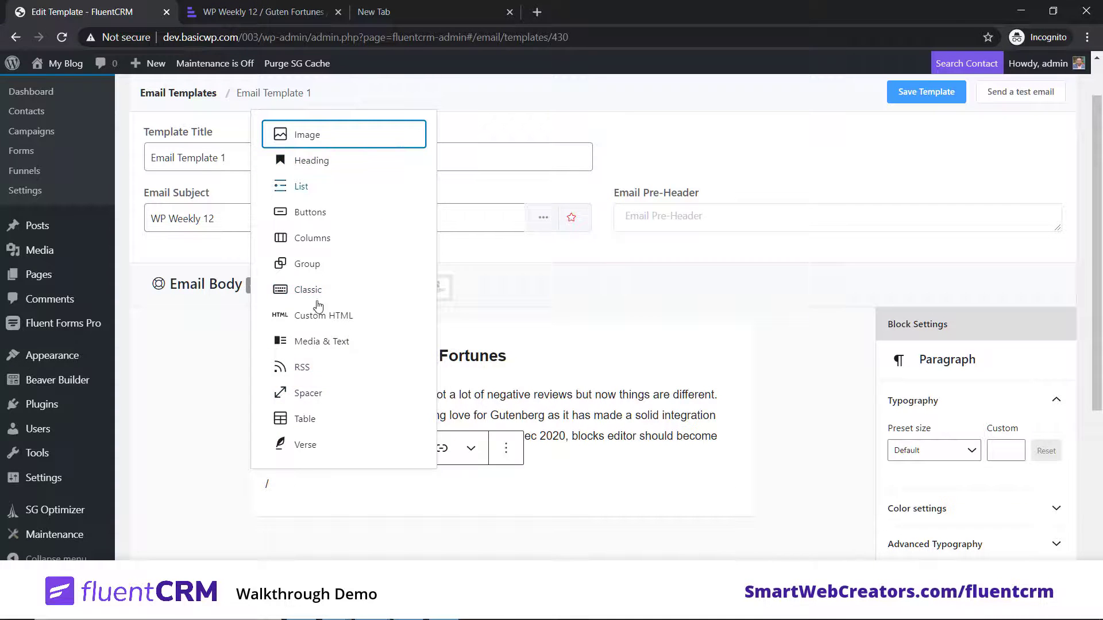
{"action": "left_click", "coordinate": [310, 161]}
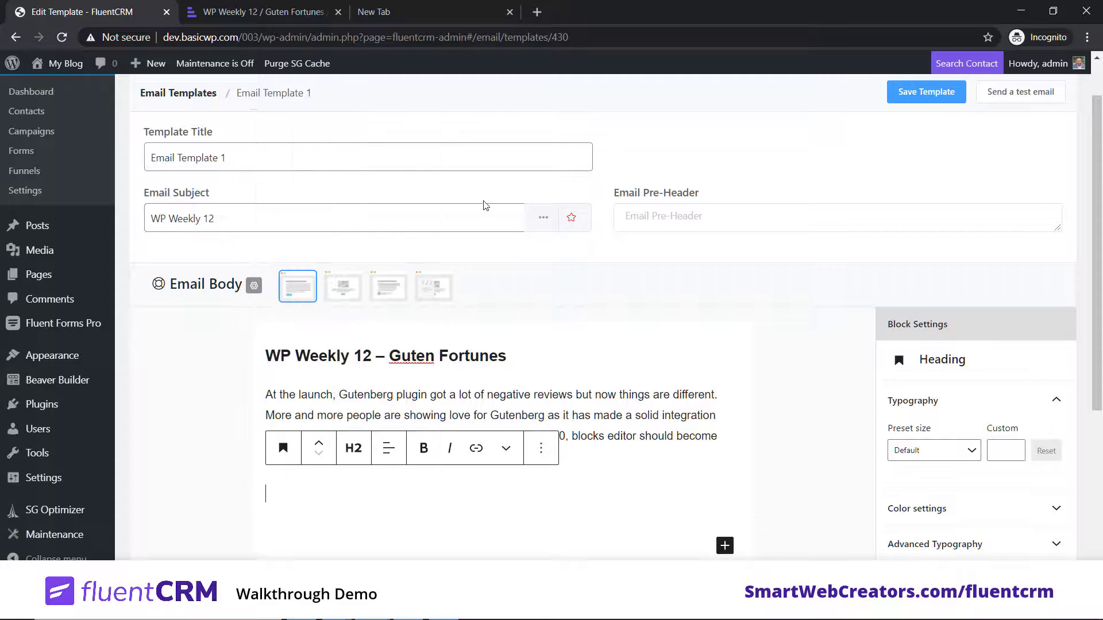
Step: Fill it with 'What’s Buzzing in WordPress', set it to H4, and save the template
{"action": "left_click", "coordinate": [263, 11]}
{"action": "triple_click", "coordinate": [402, 365]}
{"action": "left_click", "coordinate": [94, 2]}
{"action": "key", "text": "ctrl+v"}
{"action": "left_click", "coordinate": [363, 455]}
{"action": "left_click", "coordinate": [432, 491]}
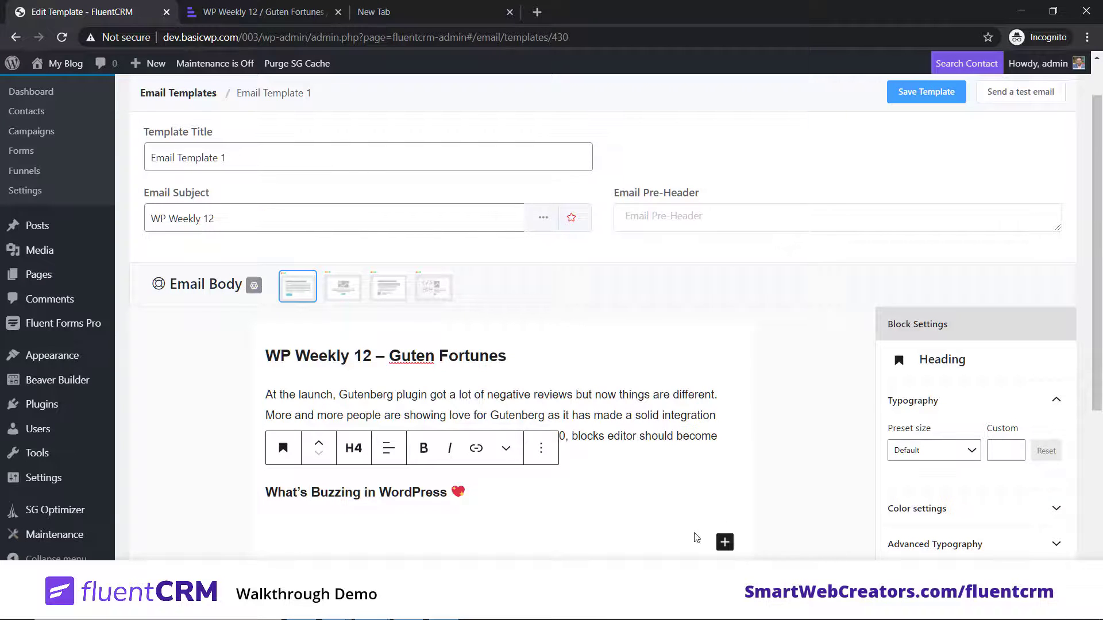
{"action": "left_click", "coordinate": [932, 99]}
{"action": "scroll", "coordinate": [817, 302], "scroll_direction": "up", "scroll_amount": 1}
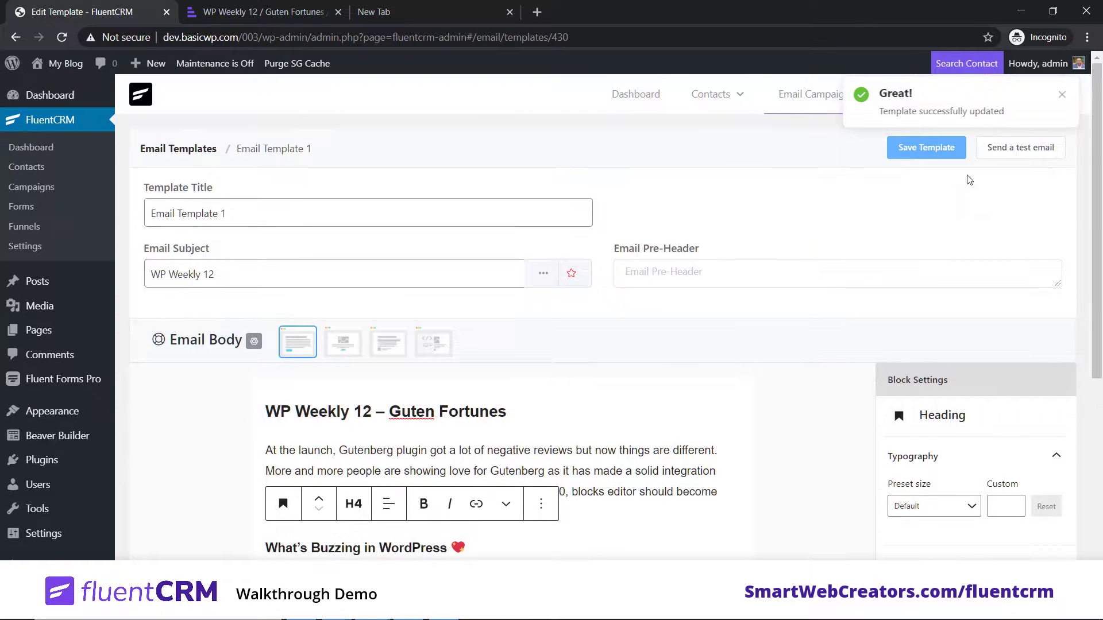
{"action": "left_click", "coordinate": [1061, 94]}
Step: From the Email Campaigns list, create a new campaign titled 'Email Newsletter 01'
{"action": "mouse_move", "coordinate": [821, 95]}
{"action": "left_click", "coordinate": [818, 143]}
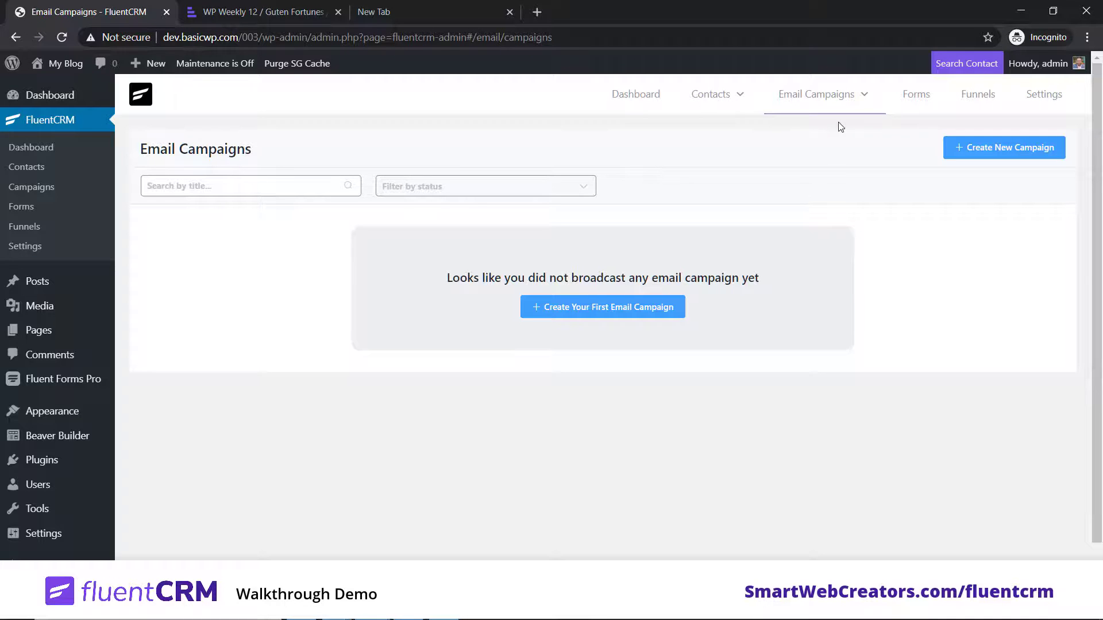
{"action": "mouse_move", "coordinate": [832, 103]}
{"action": "left_click", "coordinate": [815, 183]}
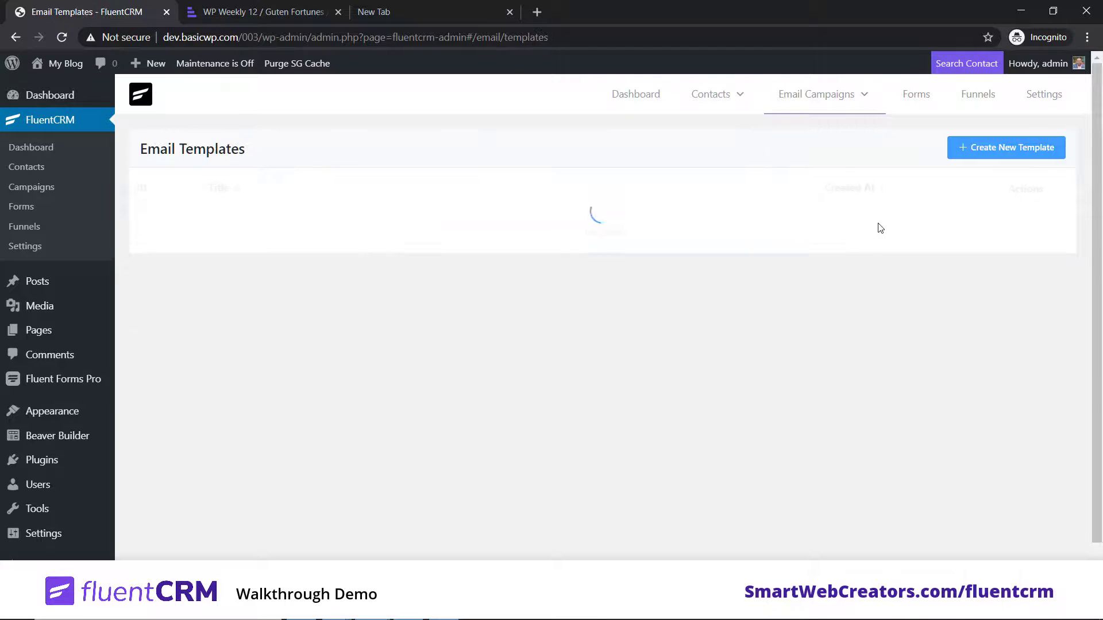
{"action": "left_click", "coordinate": [822, 134]}
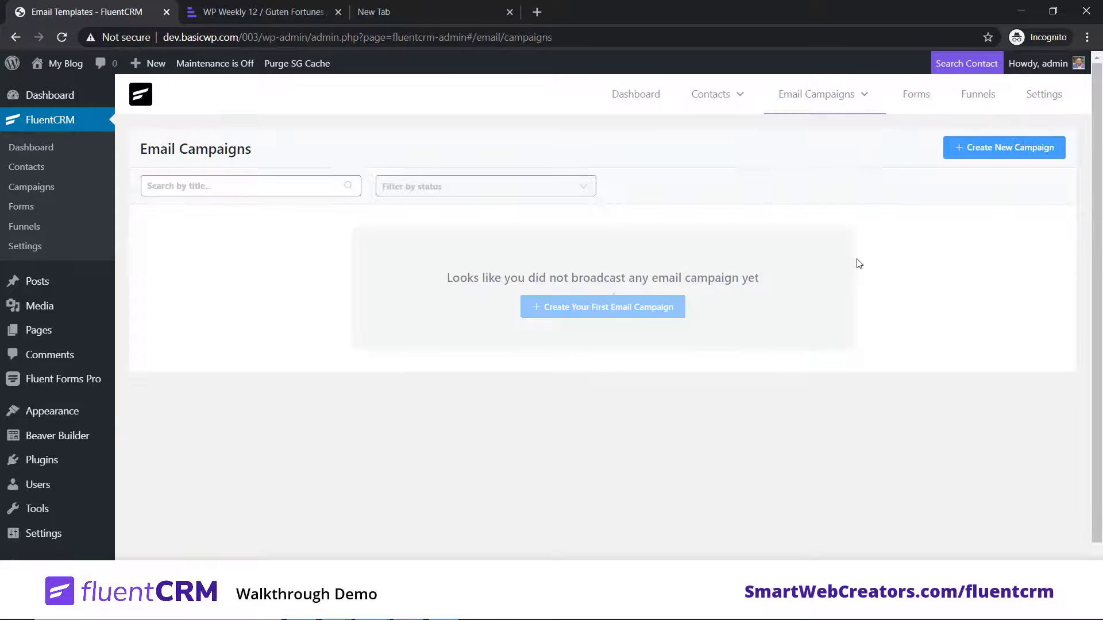
{"action": "left_click", "coordinate": [1009, 147]}
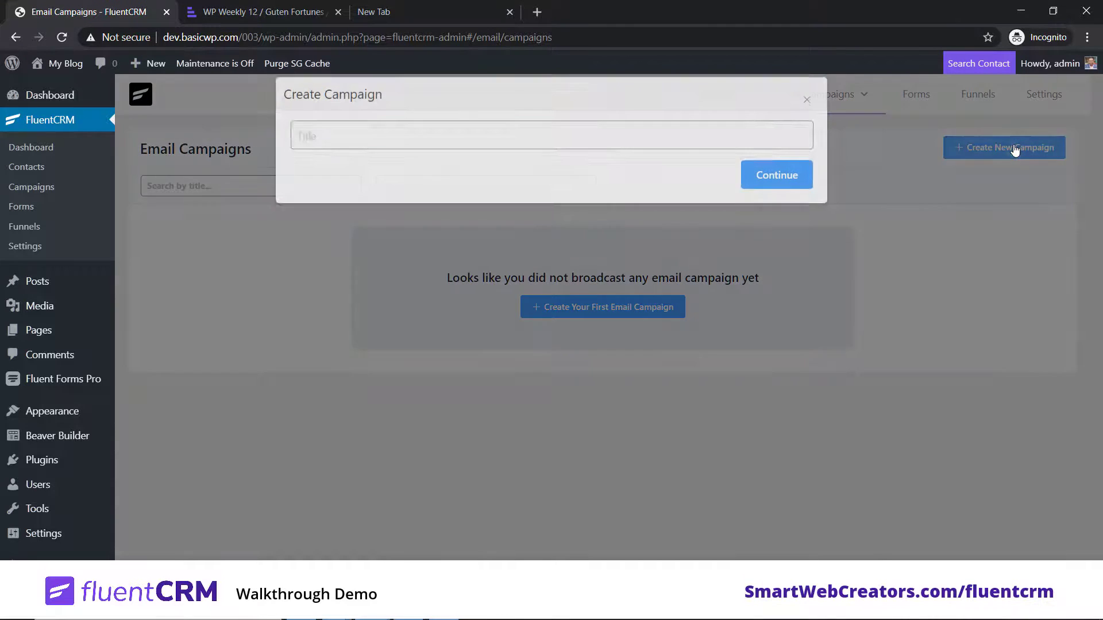
{"action": "left_click", "coordinate": [483, 145]}
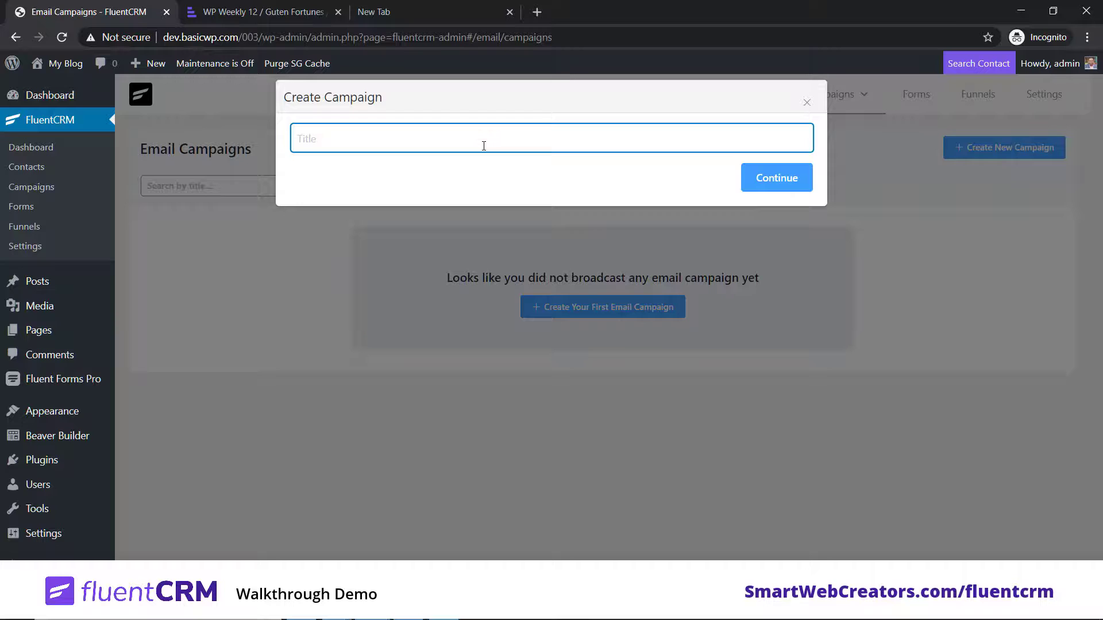
{"action": "type", "text": "Newsl"}
{"action": "type", "text": "etter"}
{"action": "type", "text": "Email "}
{"action": "type", "text": " 01"}
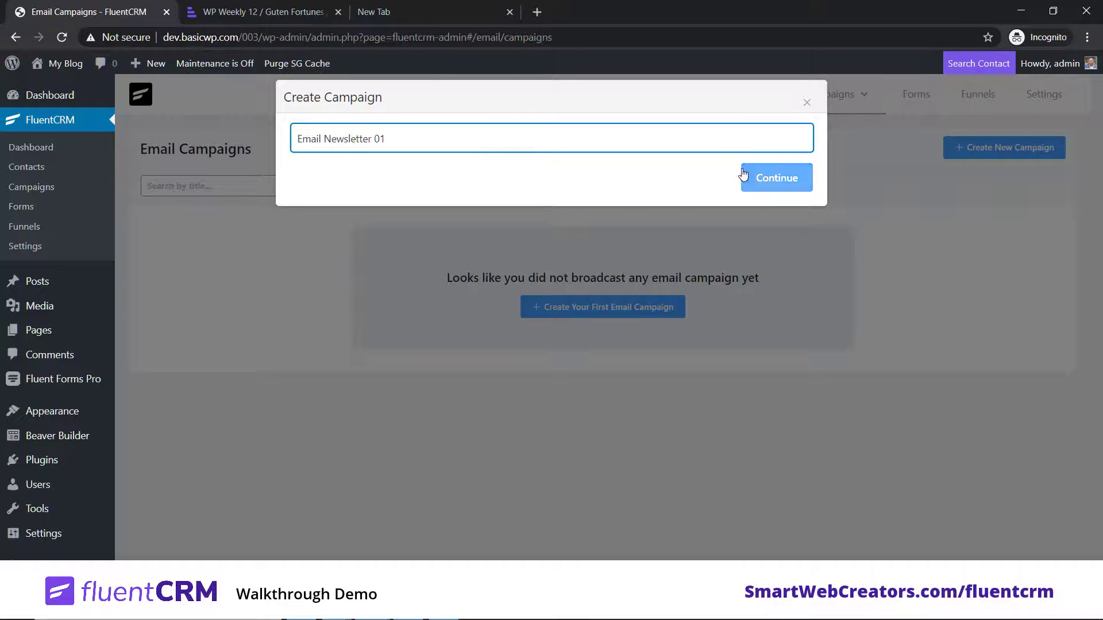
{"action": "left_click", "coordinate": [776, 178]}
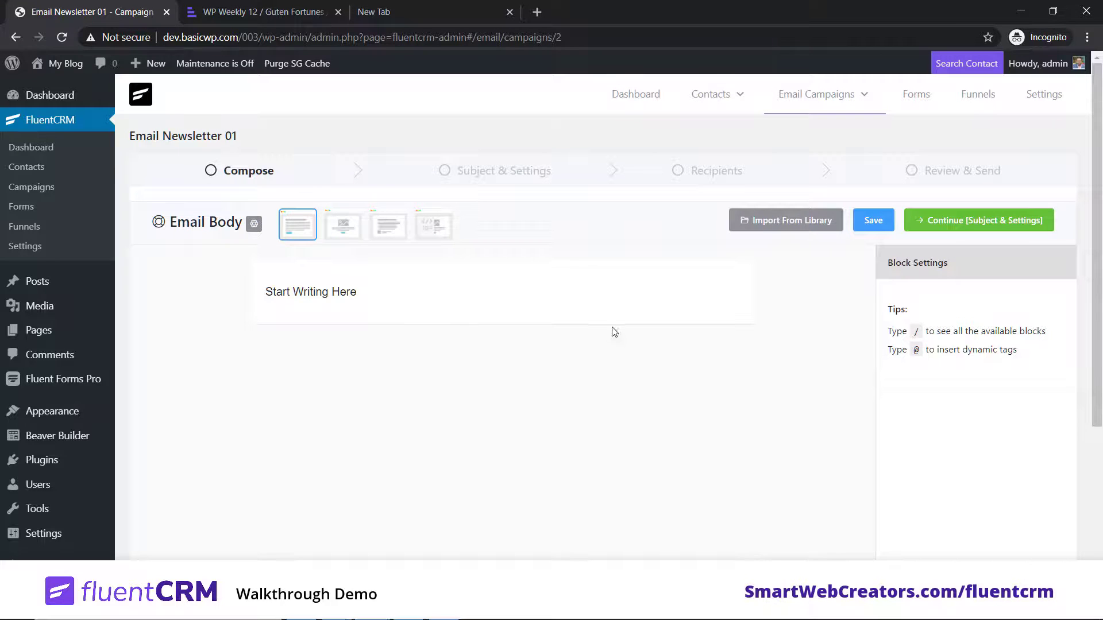
Step: Import Email Template 1 from the library into the campaign body and save it
{"action": "left_click", "coordinate": [798, 224]}
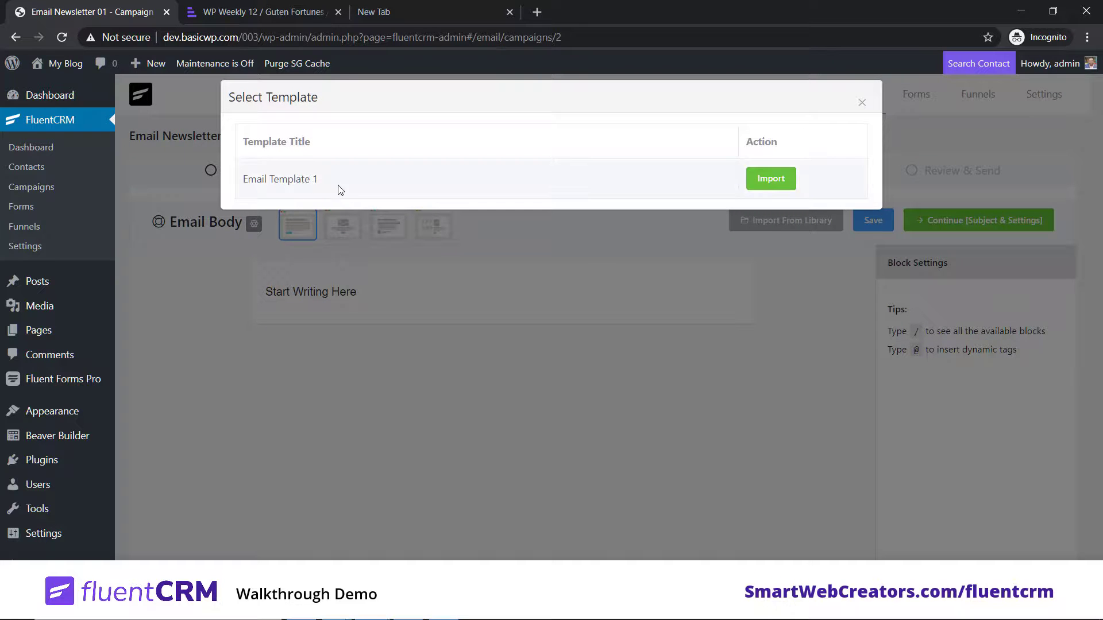
{"action": "left_click", "coordinate": [764, 180]}
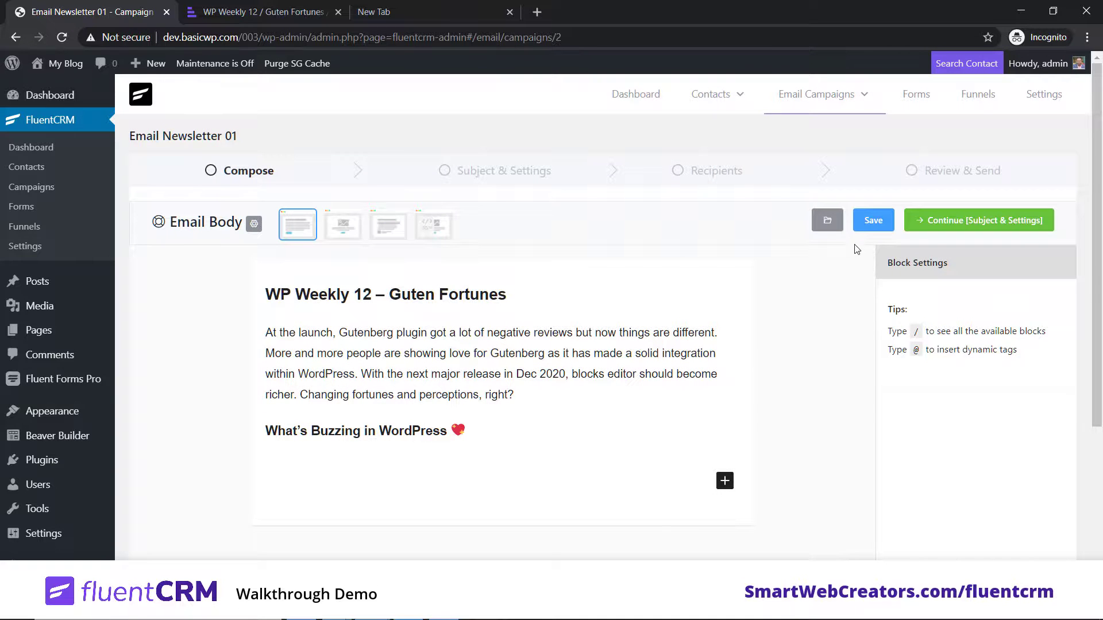
{"action": "left_click", "coordinate": [867, 223]}
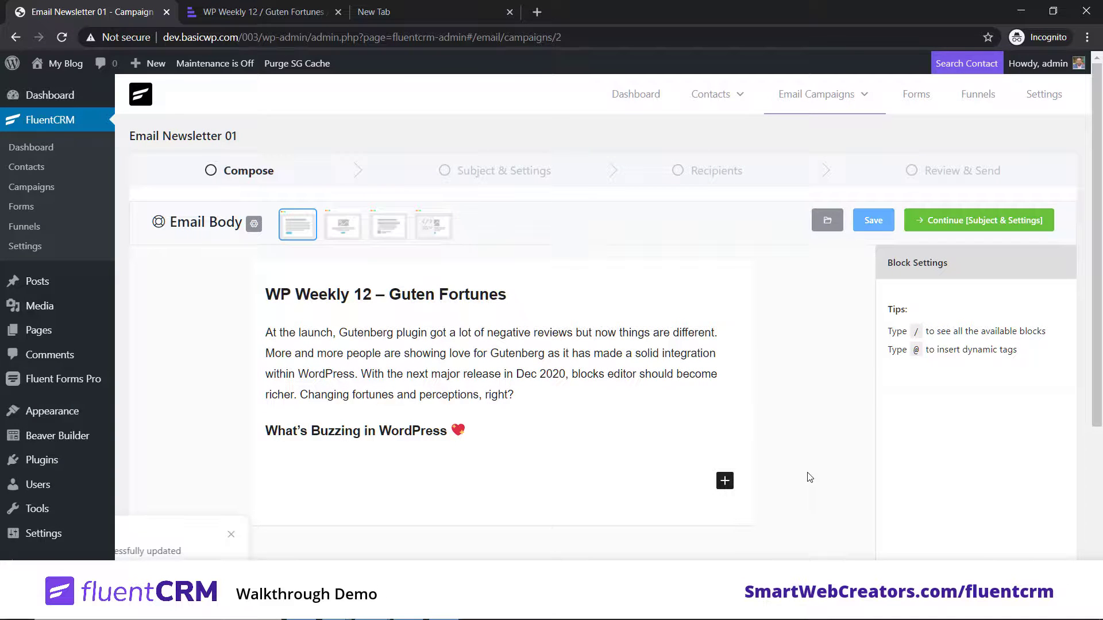
{"action": "scroll", "coordinate": [812, 426], "scroll_direction": "down", "scroll_amount": 2}
{"action": "scroll", "coordinate": [919, 345], "scroll_direction": "up", "scroll_amount": 2}
{"action": "scroll", "coordinate": [976, 276], "scroll_direction": "up", "scroll_amount": 1}
Step: Continue to Subject & Settings with subject 'WP Weekly 12' and send a test email
{"action": "left_click", "coordinate": [1008, 220]}
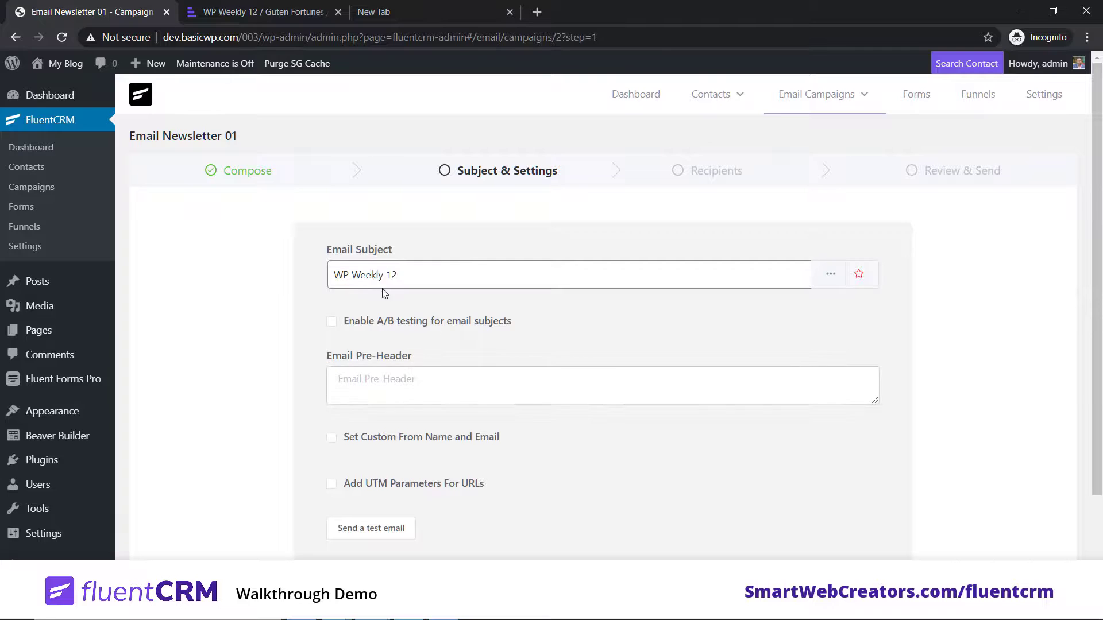
{"action": "scroll", "coordinate": [460, 453], "scroll_direction": "down", "scroll_amount": 2}
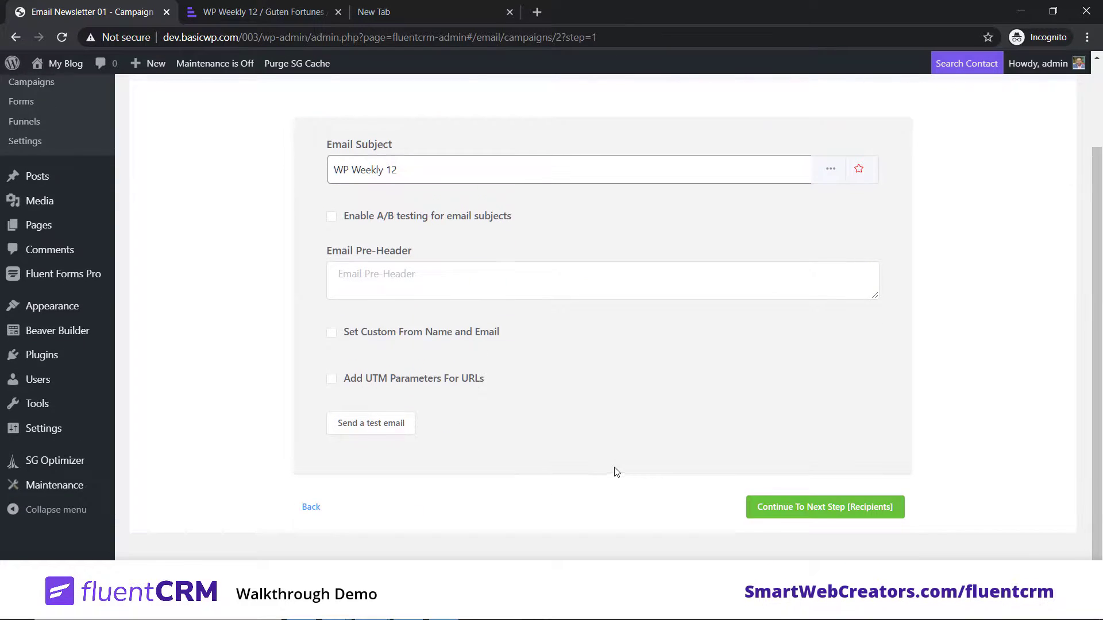
{"action": "scroll", "coordinate": [592, 465], "scroll_direction": "up", "scroll_amount": 2}
{"action": "scroll", "coordinate": [657, 422], "scroll_direction": "down", "scroll_amount": 2}
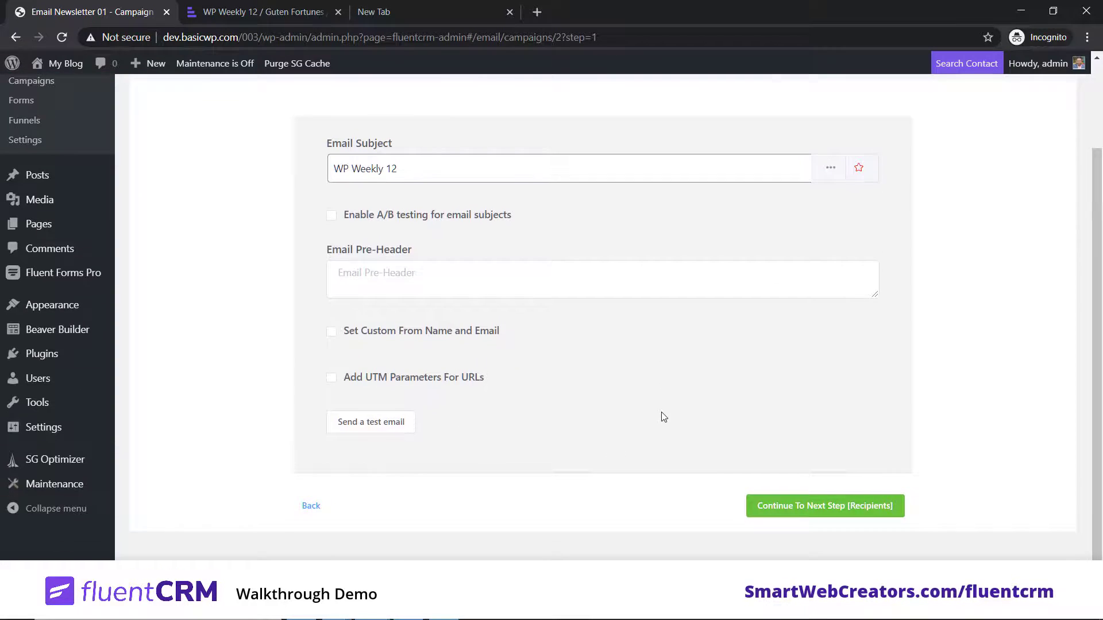
{"action": "scroll", "coordinate": [662, 414], "scroll_direction": "up", "scroll_amount": 2}
{"action": "left_click", "coordinate": [395, 500]}
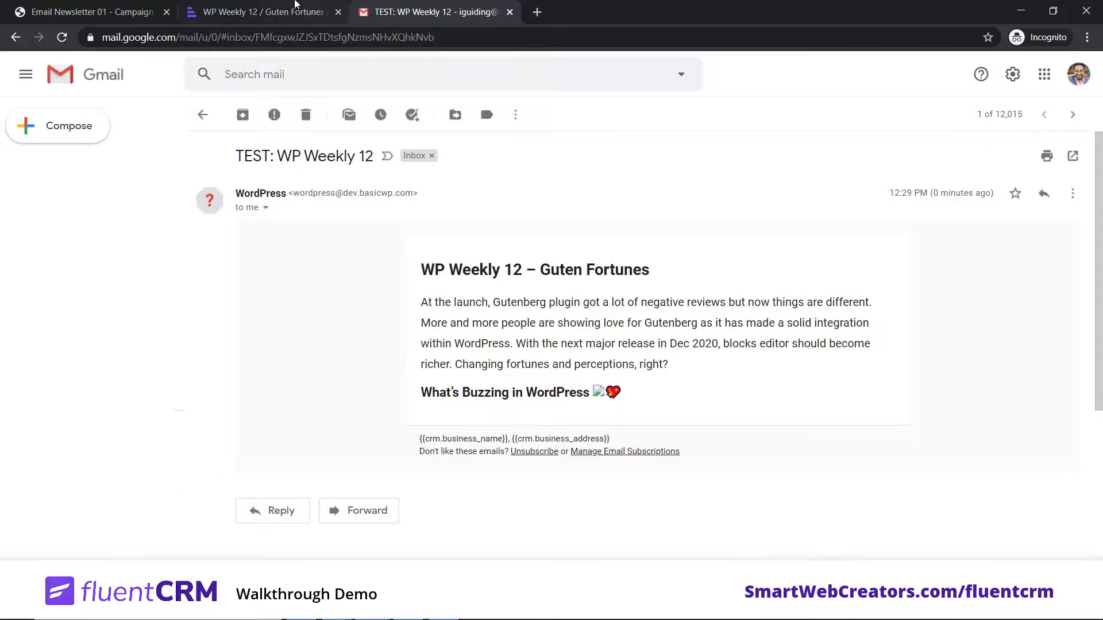
Step: Read the 'TEST: WP Weekly 12' email in Gmail, then return to the Email Newsletter 01 campaign
{"action": "left_click", "coordinate": [287, 11]}
{"action": "left_click", "coordinate": [108, 10]}
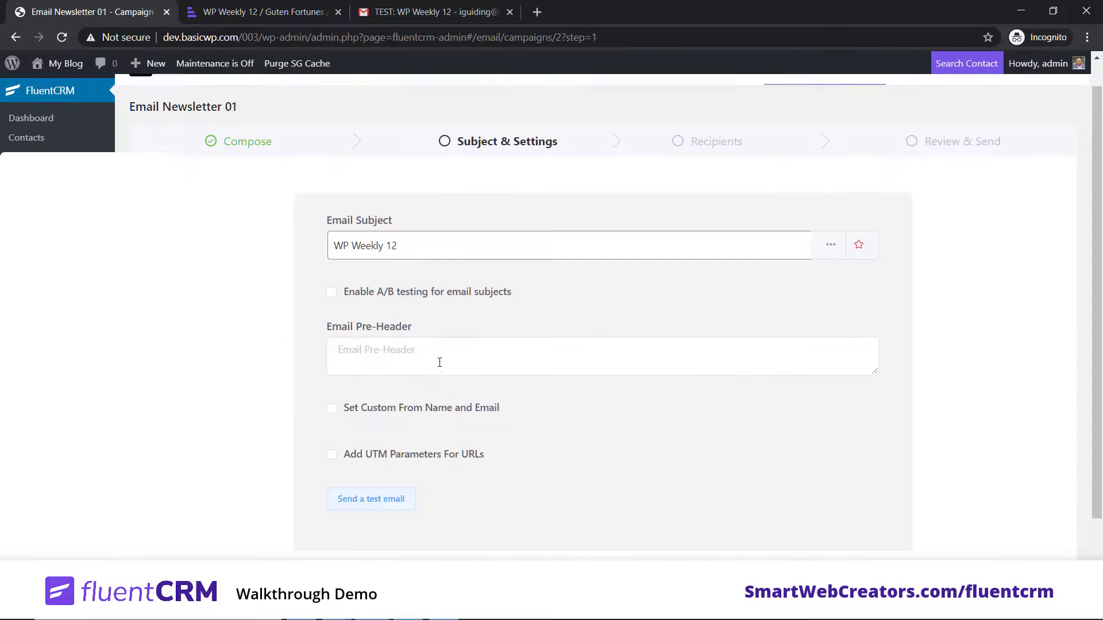
{"action": "left_click", "coordinate": [439, 12]}
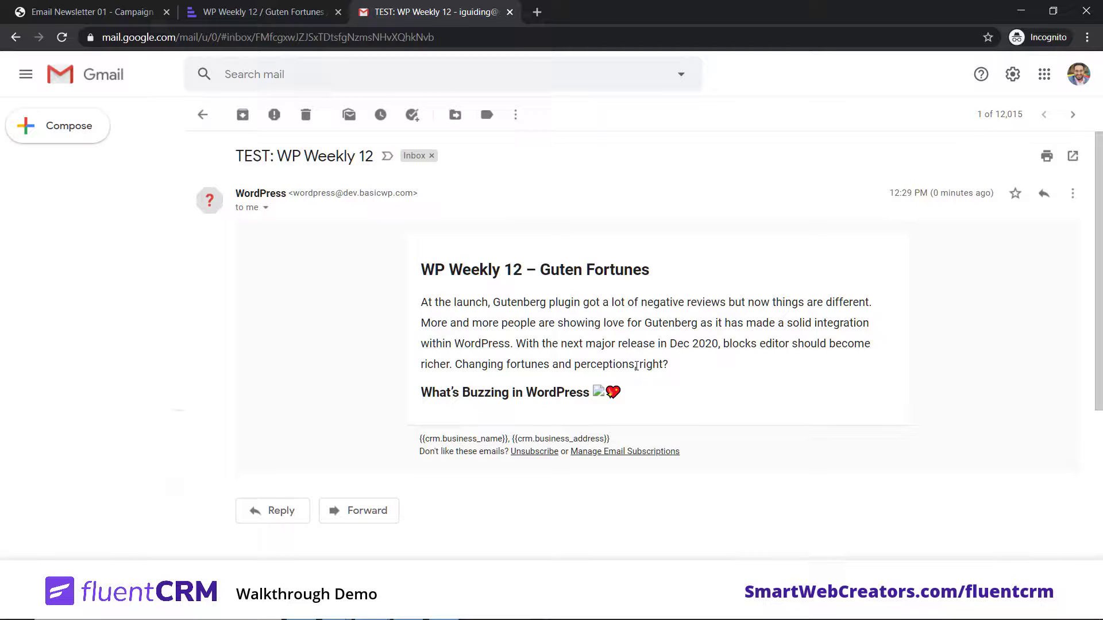
{"action": "left_click_drag", "start_coordinate": [672, 390], "coordinate": [519, 299]}
{"action": "left_click", "coordinate": [795, 294]}
{"action": "left_click", "coordinate": [108, 10]}
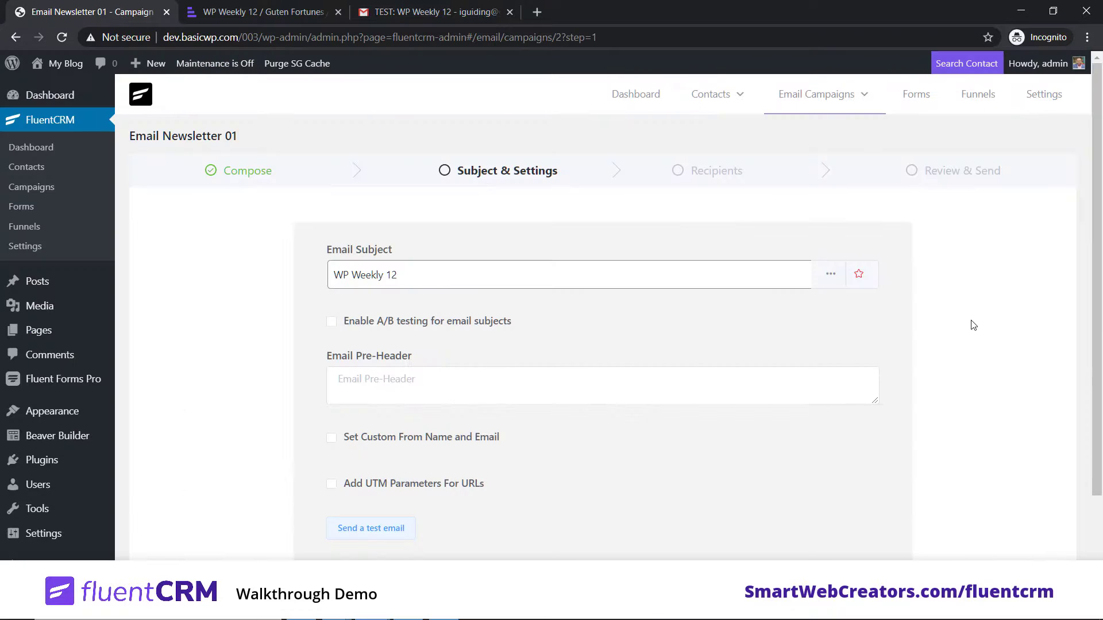
Step: Browse the Email Sequences, Forms and Funnels pages, then return to All Campaigns
{"action": "mouse_move", "coordinate": [805, 102]}
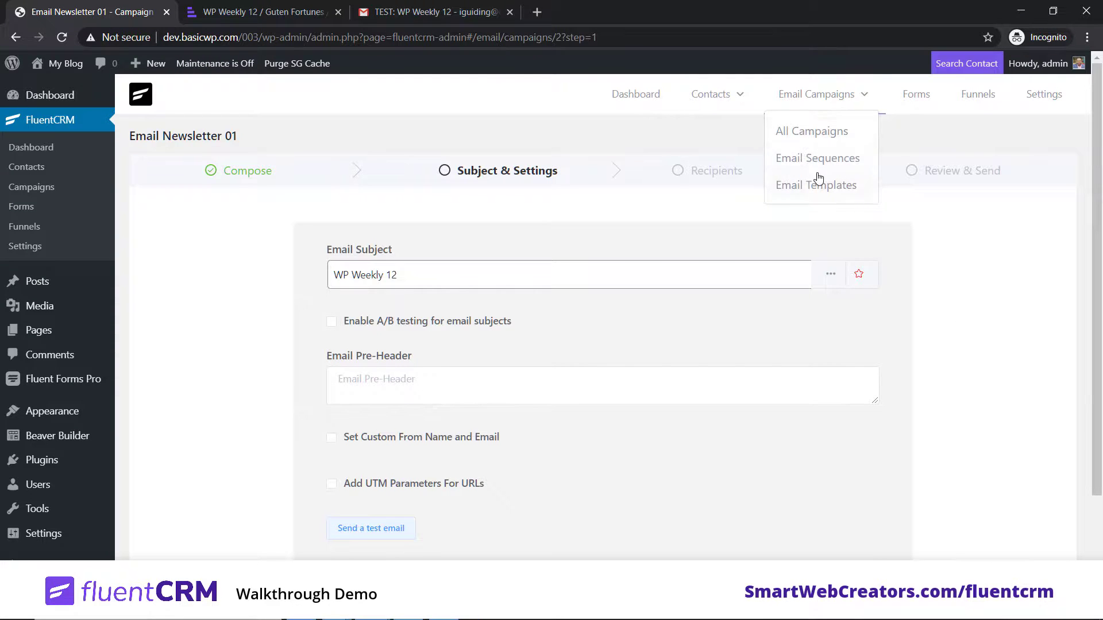
{"action": "left_click", "coordinate": [829, 168]}
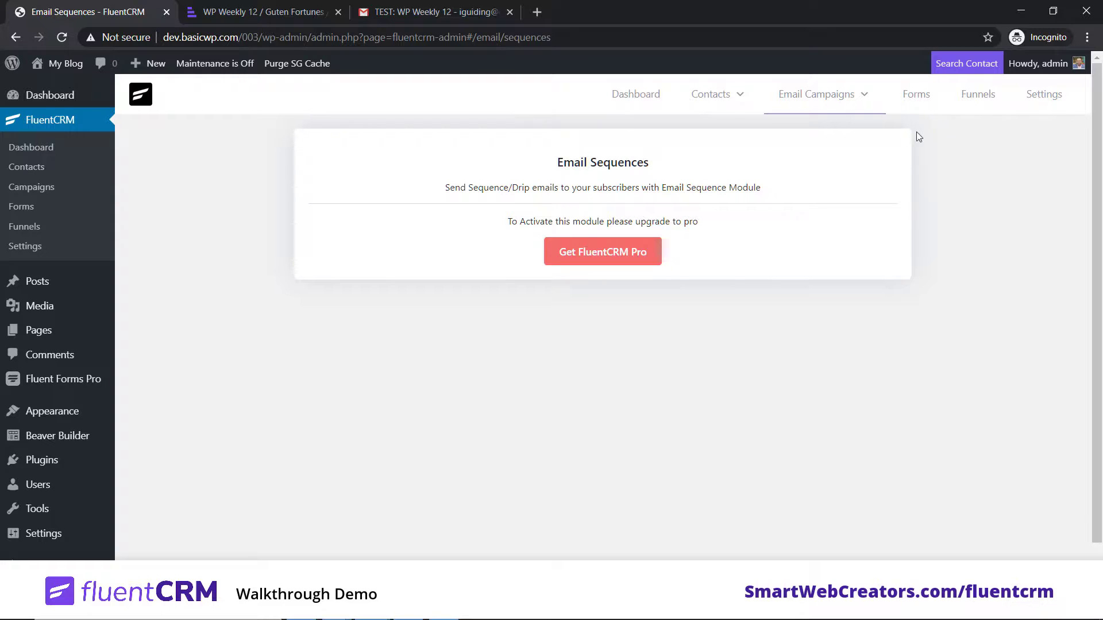
{"action": "left_click", "coordinate": [918, 93]}
{"action": "mouse_move", "coordinate": [830, 98]}
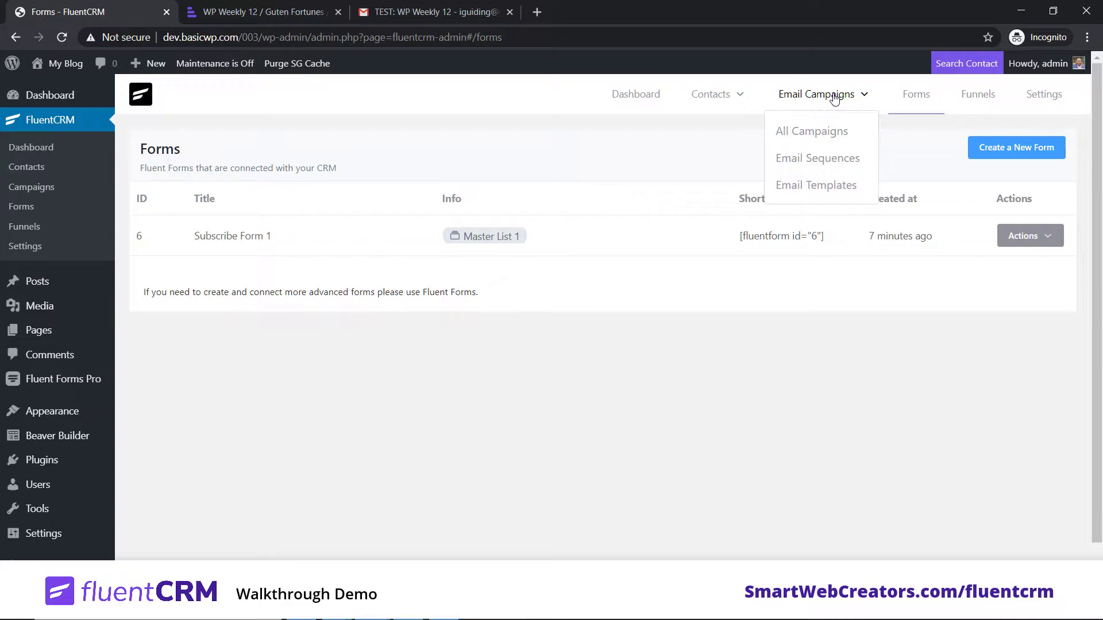
{"action": "left_click", "coordinate": [1001, 96]}
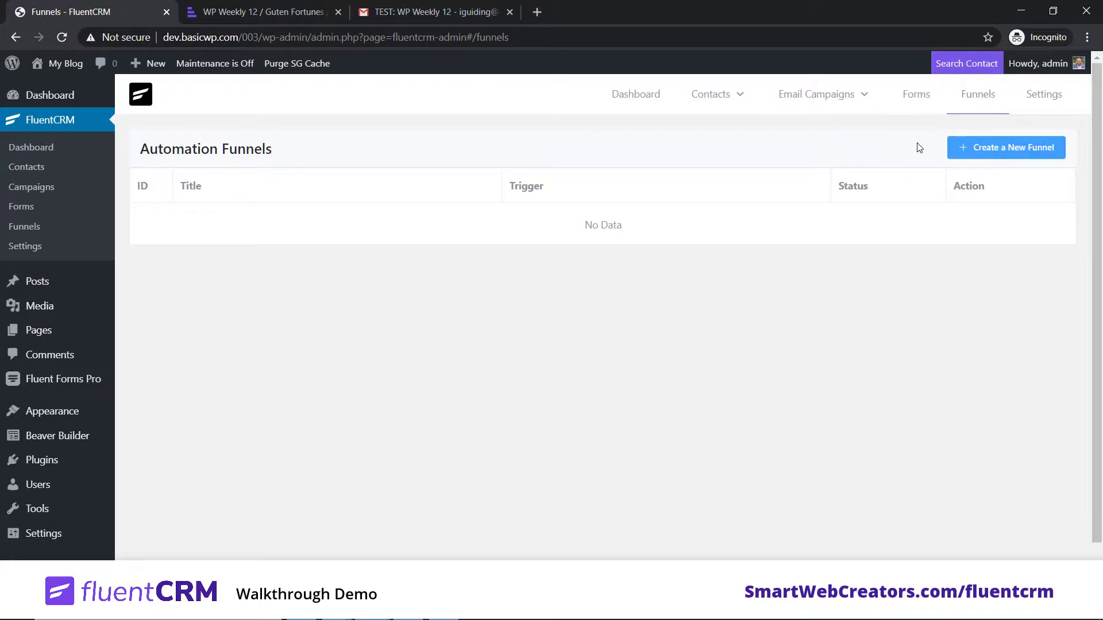
{"action": "left_click", "coordinate": [815, 102]}
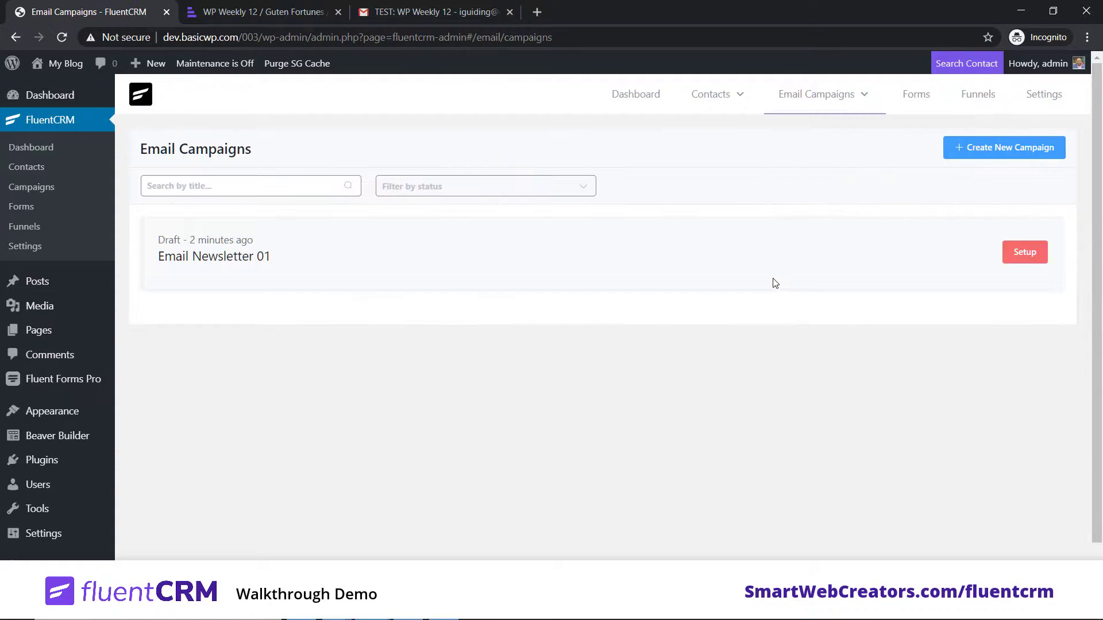
{"action": "mouse_move", "coordinate": [851, 92]}
Step: Activate 'FluentCRM - Email Marketing Addon' in Installed Plugins, then return to the FluentCRM Dashboard
{"action": "scroll", "coordinate": [143, 477], "scroll_direction": "down", "scroll_amount": 1}
{"action": "mouse_move", "coordinate": [86, 417]}
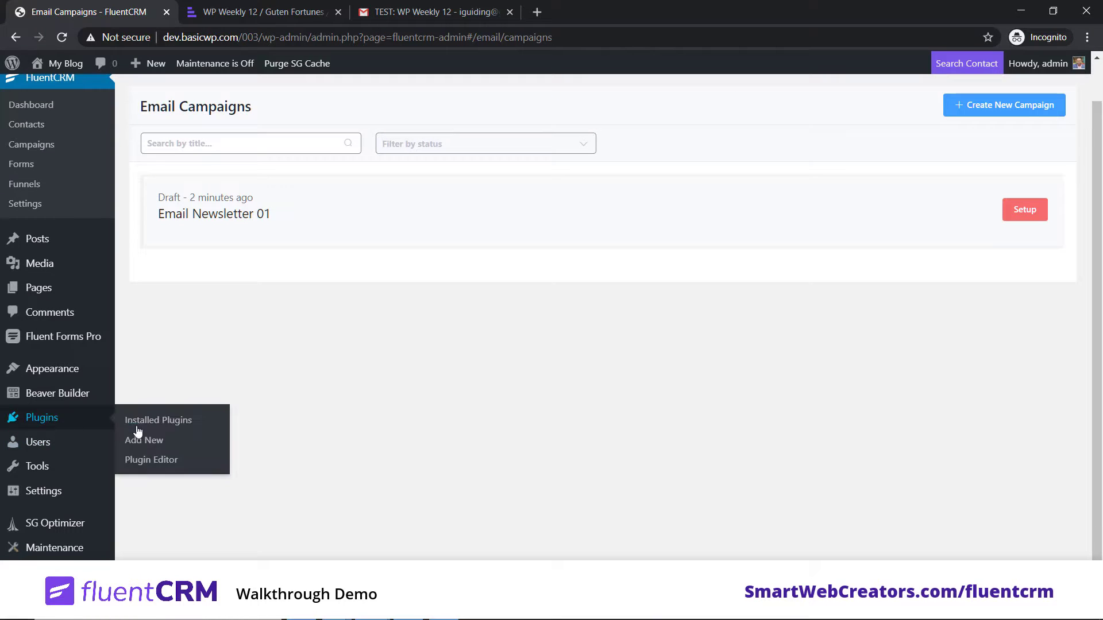
{"action": "left_click", "coordinate": [151, 424]}
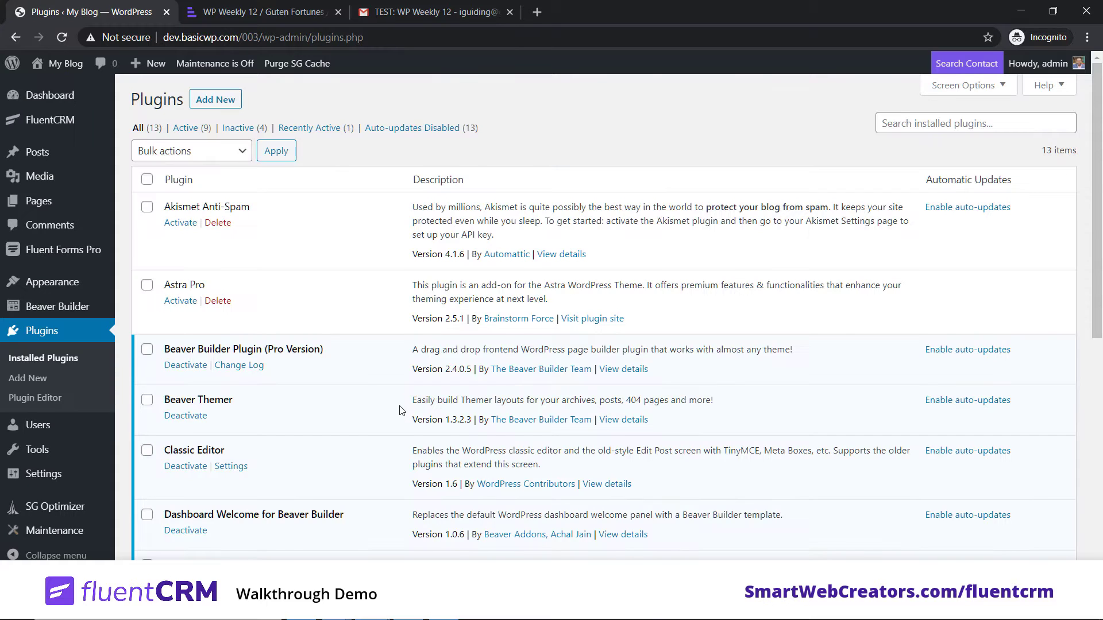
{"action": "scroll", "coordinate": [402, 410], "scroll_direction": "down", "scroll_amount": 5}
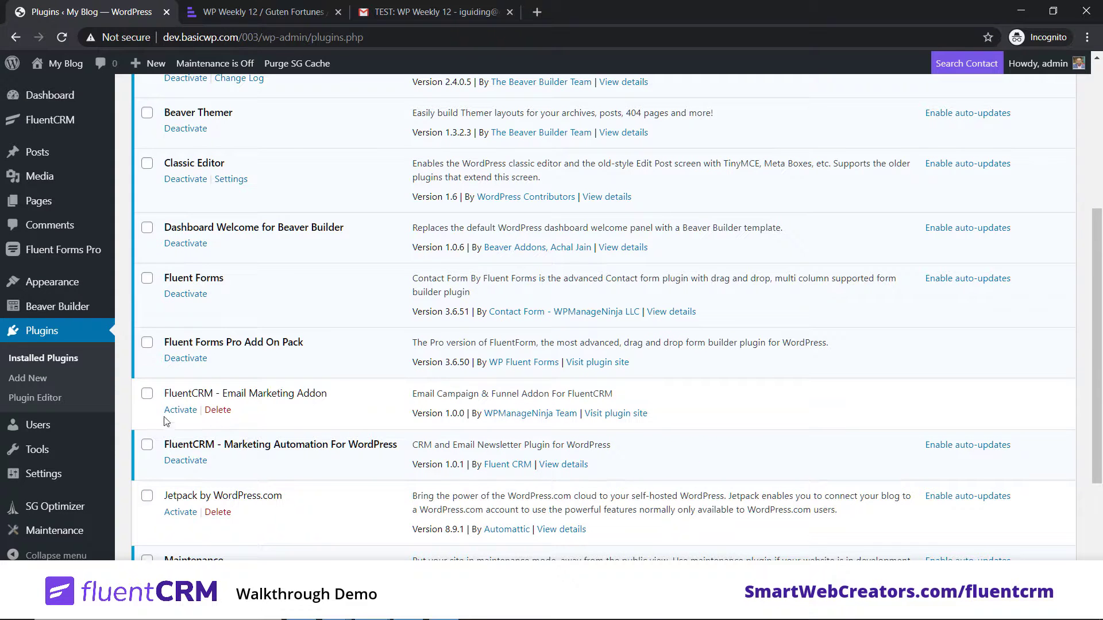
{"action": "left_click", "coordinate": [182, 412]}
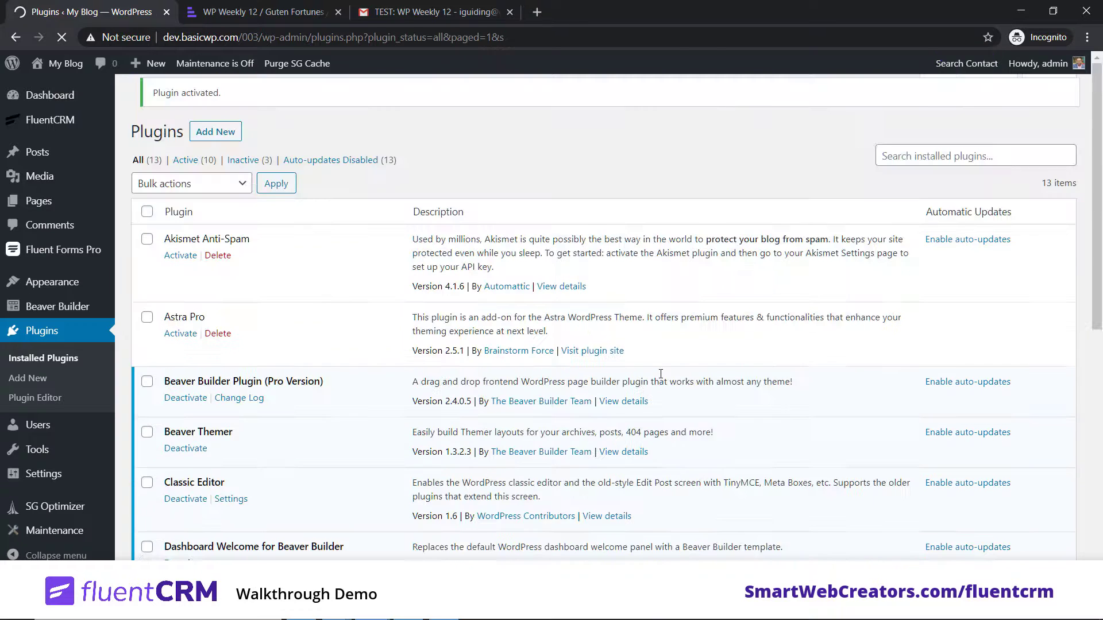
{"action": "mouse_move", "coordinate": [69, 121]}
{"action": "left_click", "coordinate": [146, 120]}
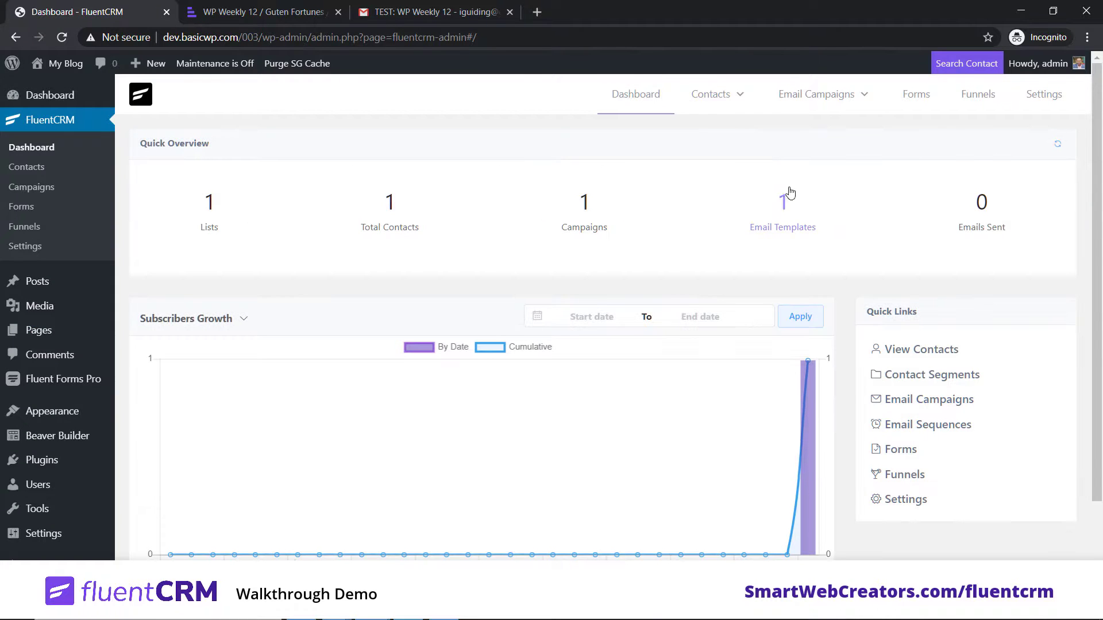
{"action": "mouse_move", "coordinate": [830, 96]}
{"action": "left_click", "coordinate": [822, 166]}
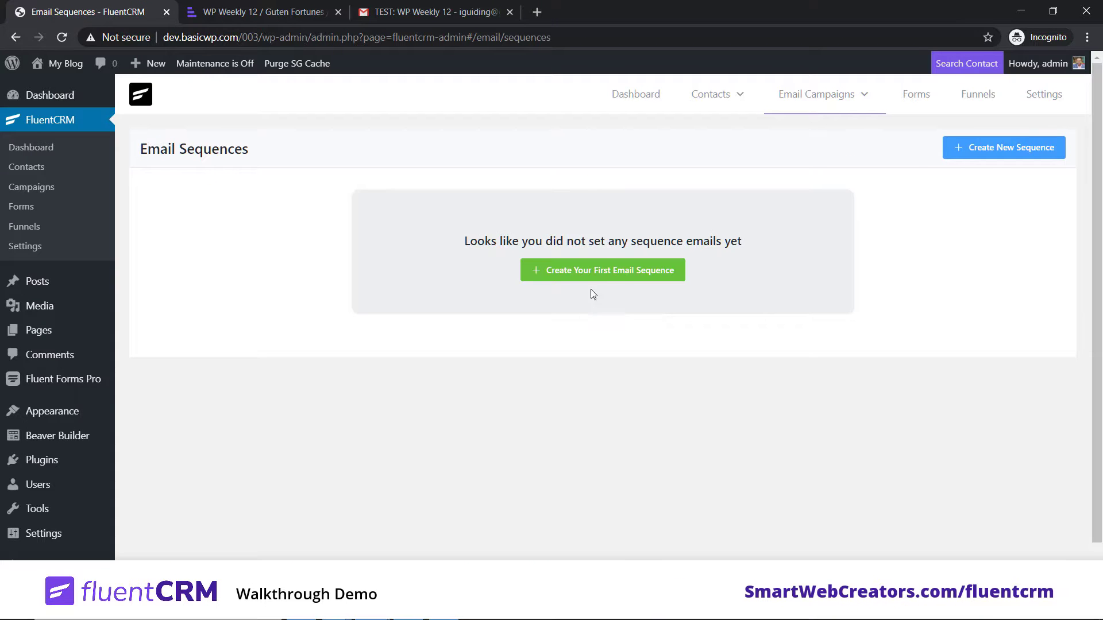
{"action": "left_click", "coordinate": [610, 274]}
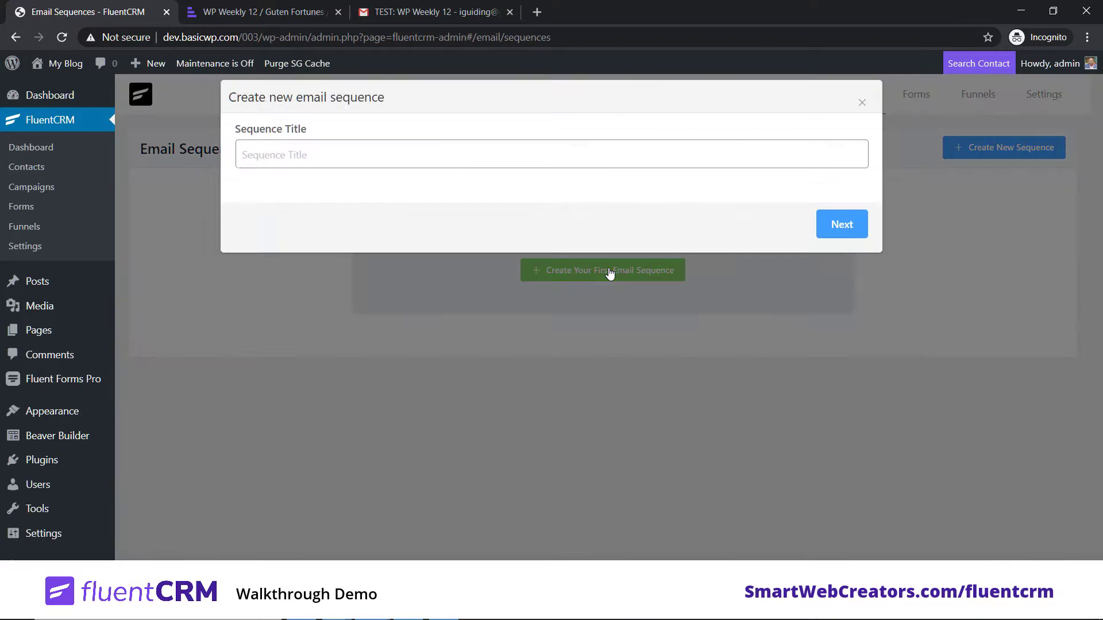
{"action": "left_click", "coordinate": [859, 104]}
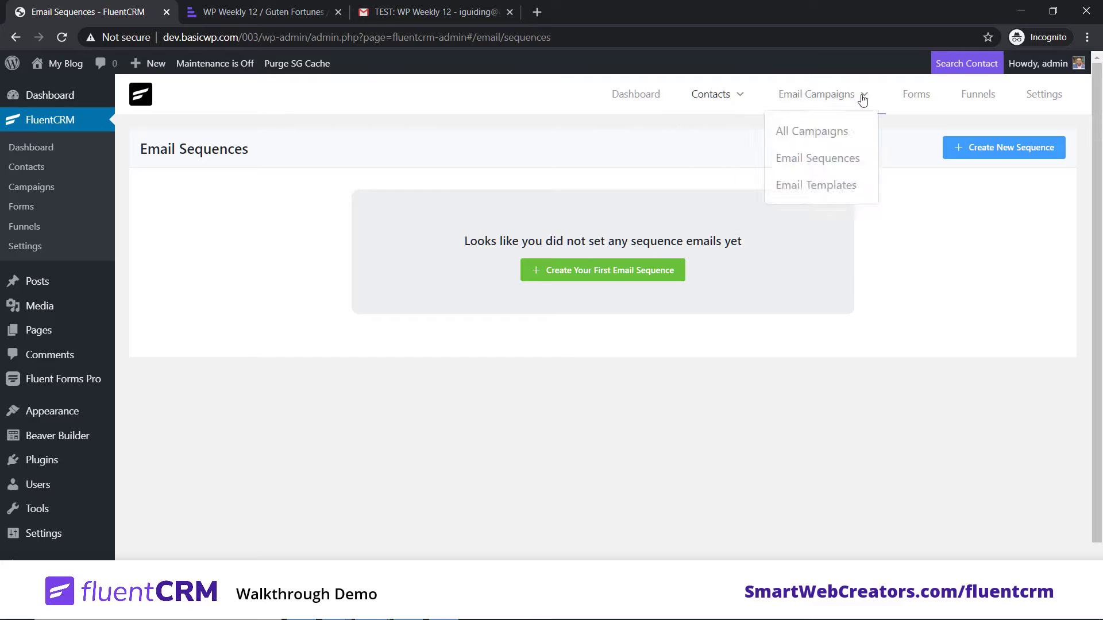
{"action": "left_click", "coordinate": [977, 101]}
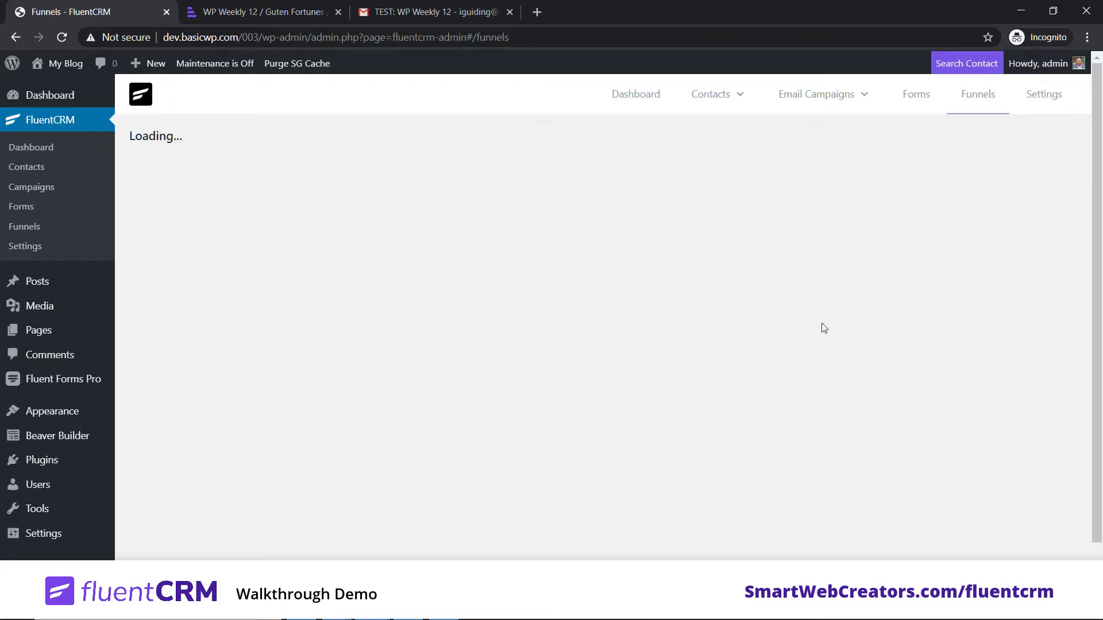
{"action": "left_click", "coordinate": [1041, 97]}
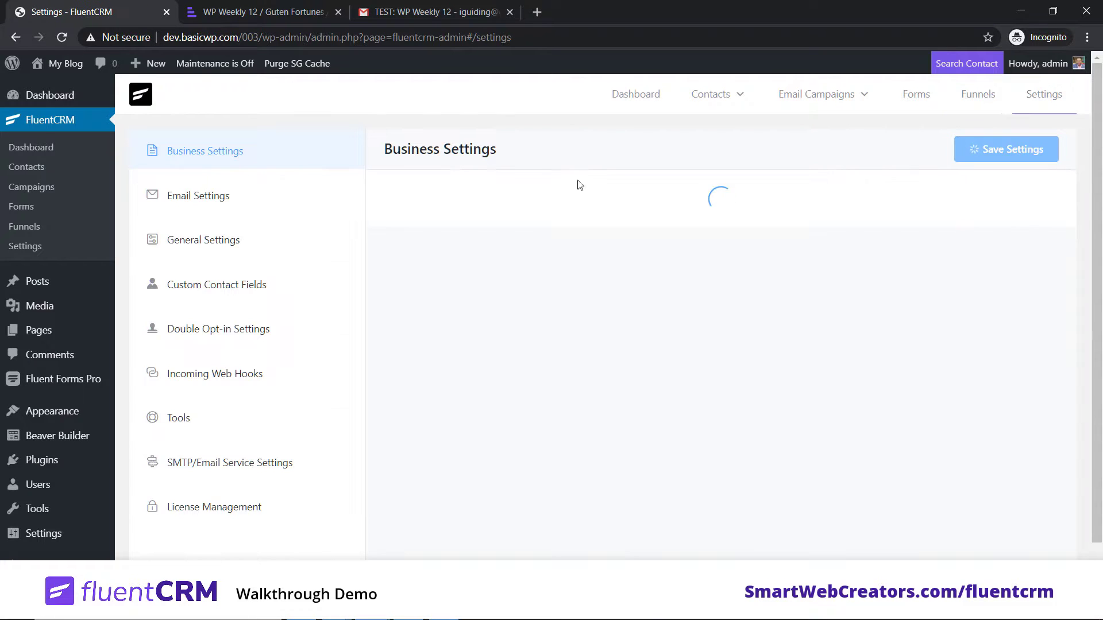
{"action": "left_click", "coordinate": [633, 98]}
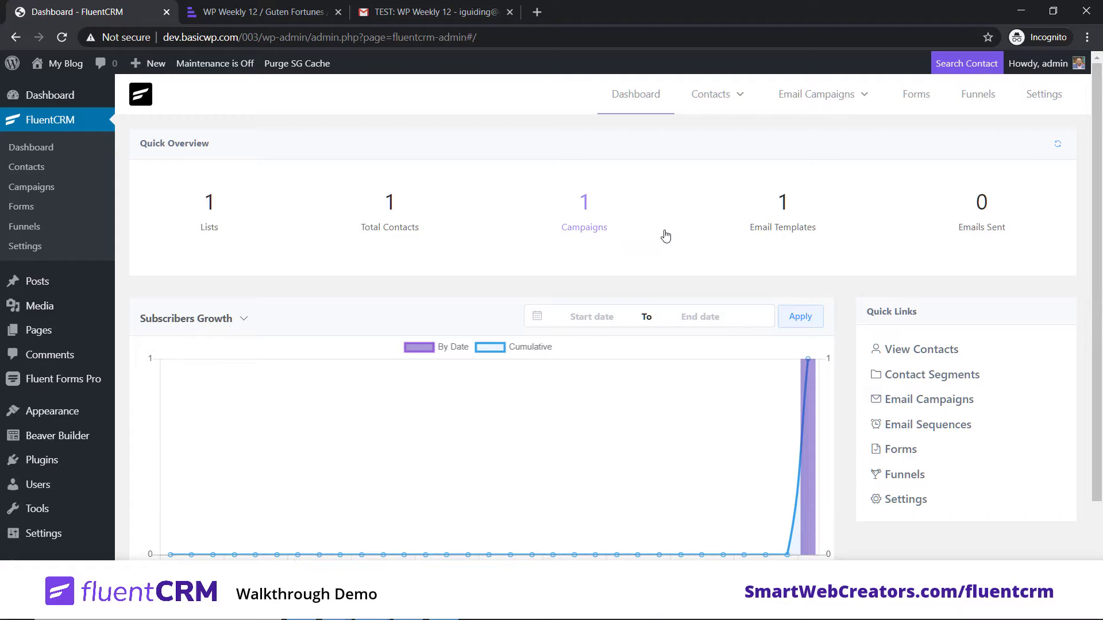
Step: Go to FluentCRM Settings and show the SMTP/Email Service Settings page
{"action": "left_click", "coordinate": [1038, 101]}
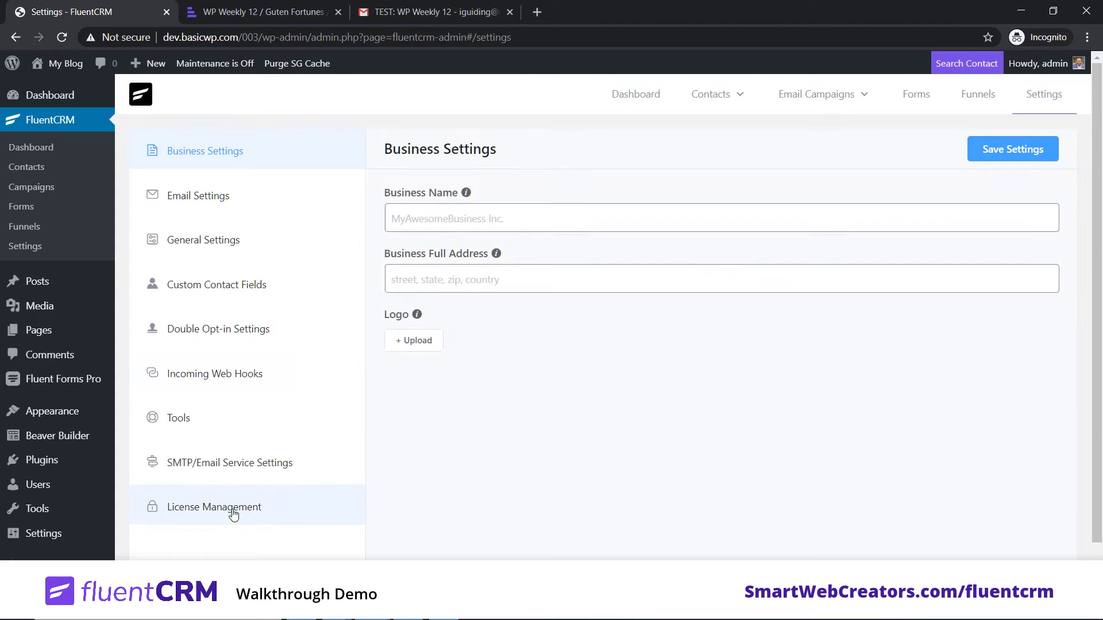
{"action": "left_click", "coordinate": [248, 468]}
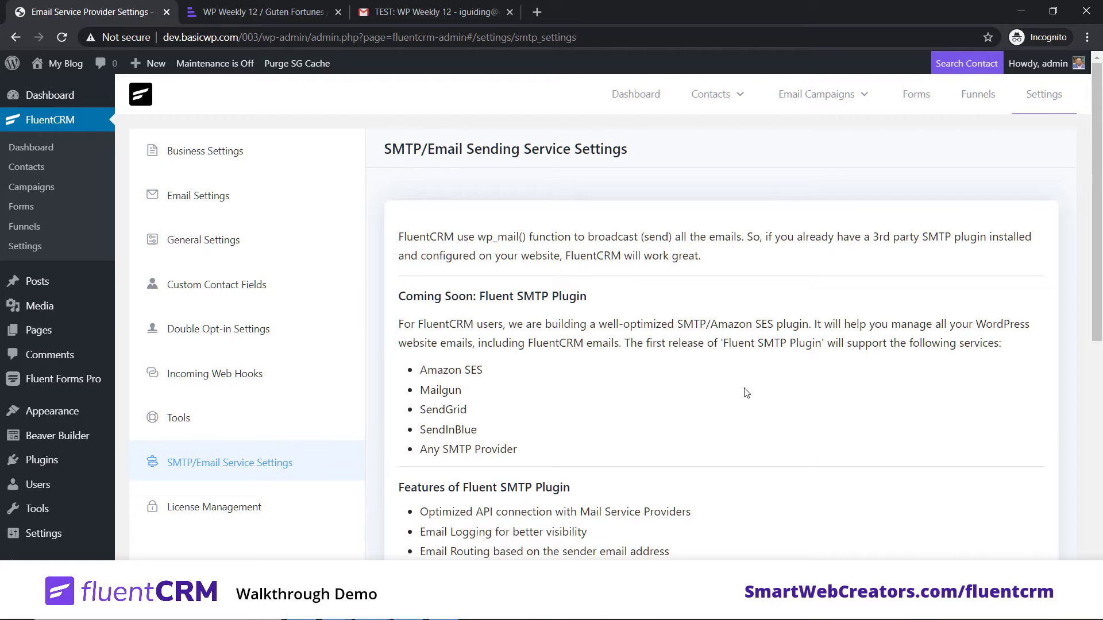